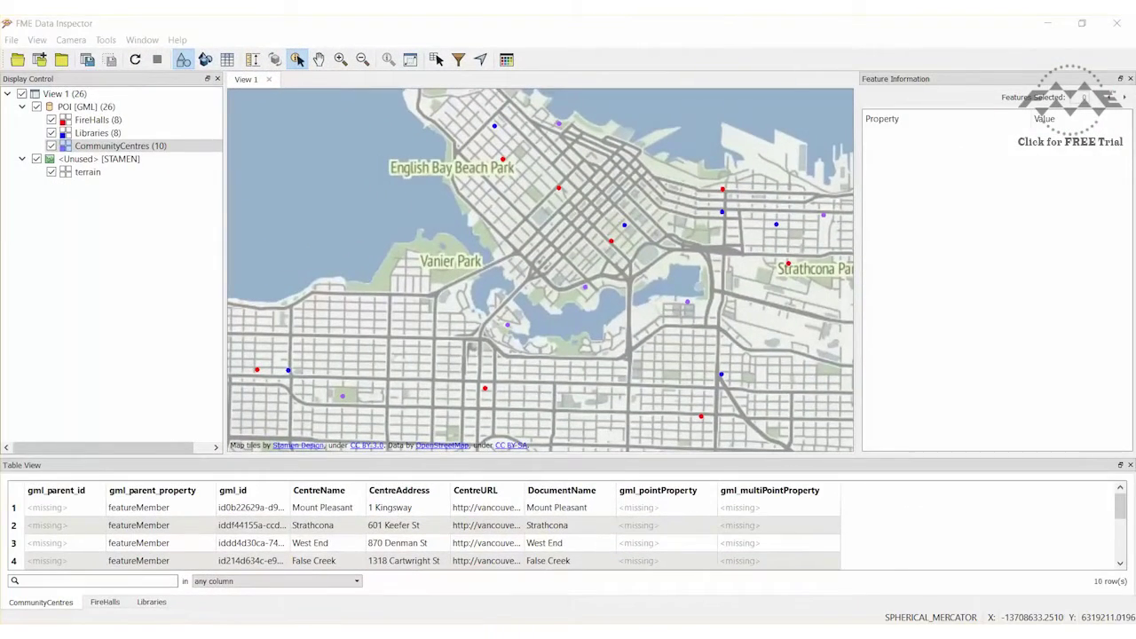
Step: Show the FireHalls, Libraries and CommunityCentres layers and inspect a fire hall and a library point's attributes
{"action": "left_click", "coordinate": [185, 110]}
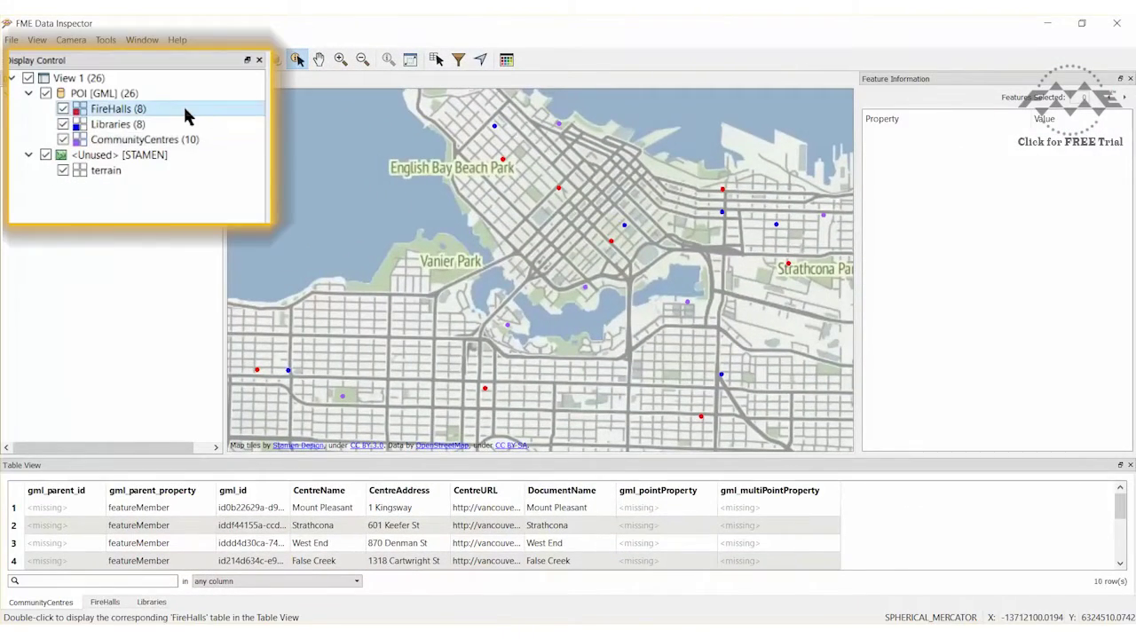
{"action": "left_click", "coordinate": [179, 124]}
{"action": "left_click", "coordinate": [208, 139]}
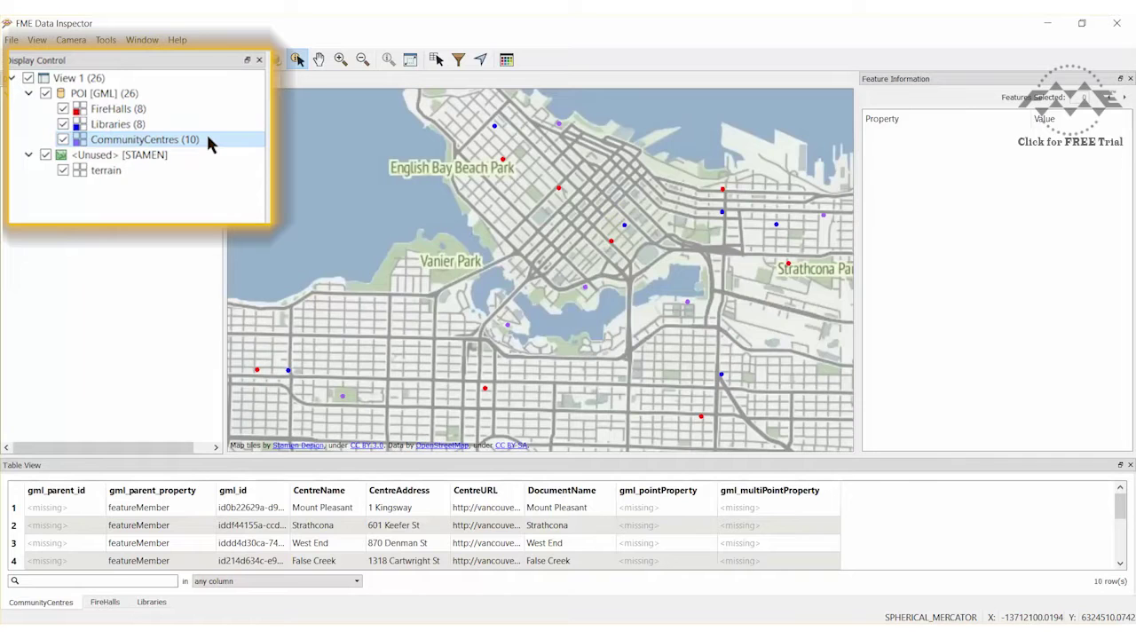
{"action": "left_click", "coordinate": [256, 373]}
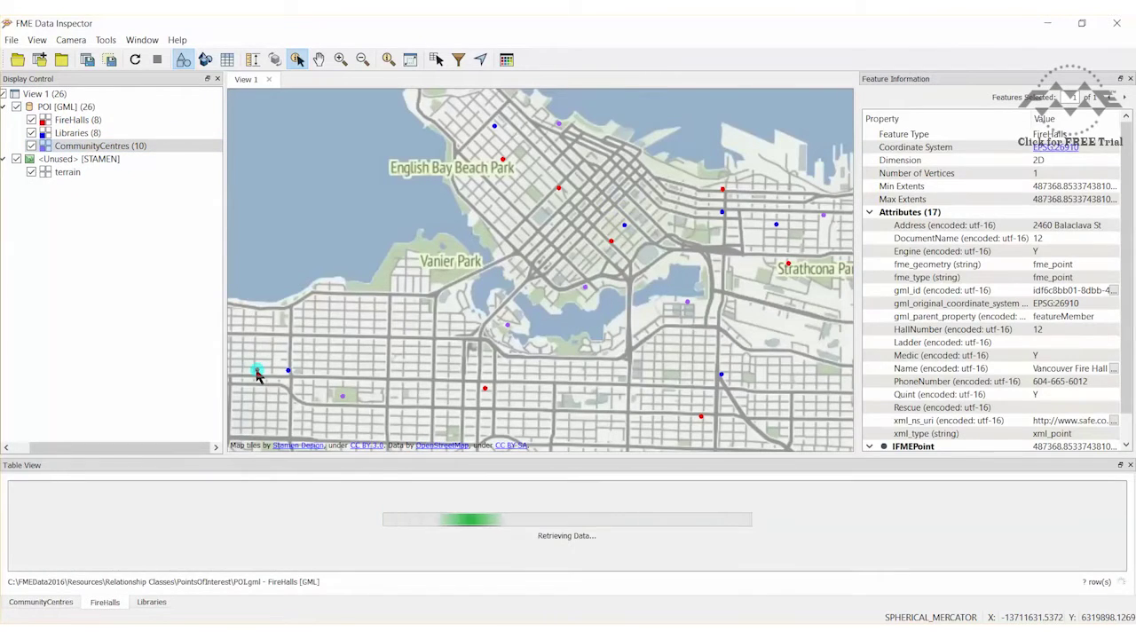
{"action": "left_click", "coordinate": [287, 372]}
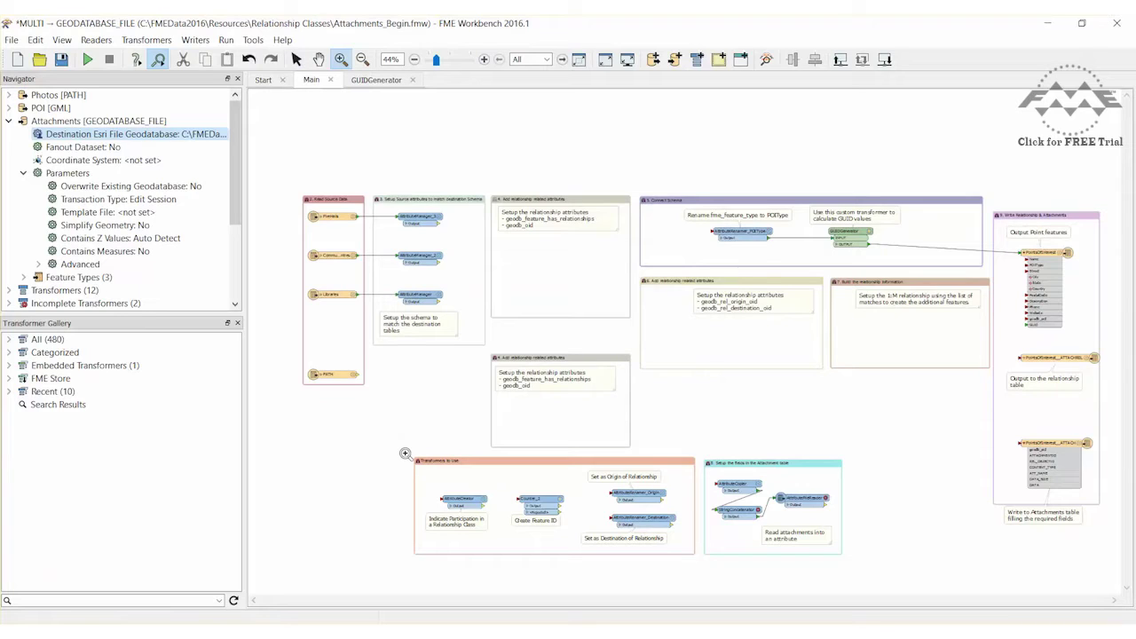
Step: Move the AttributeCreator into the relationship attributes bookmark and paste a copy into the second one
{"action": "left_click_drag", "start_coordinate": [405, 454], "coordinate": [706, 564]}
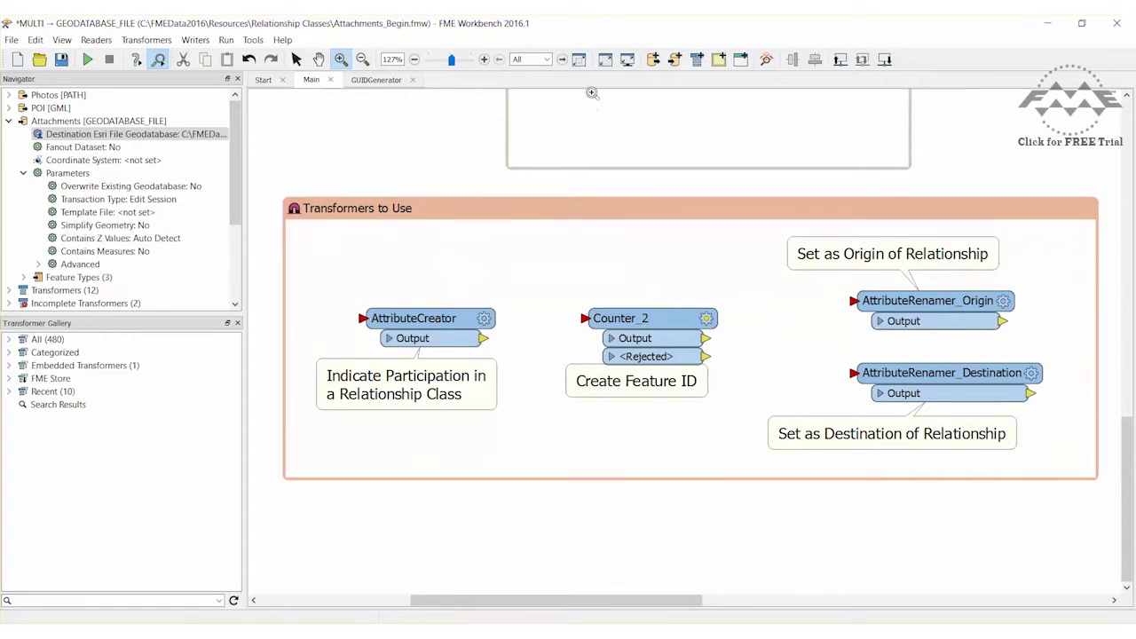
{"action": "left_click", "coordinate": [579, 60]}
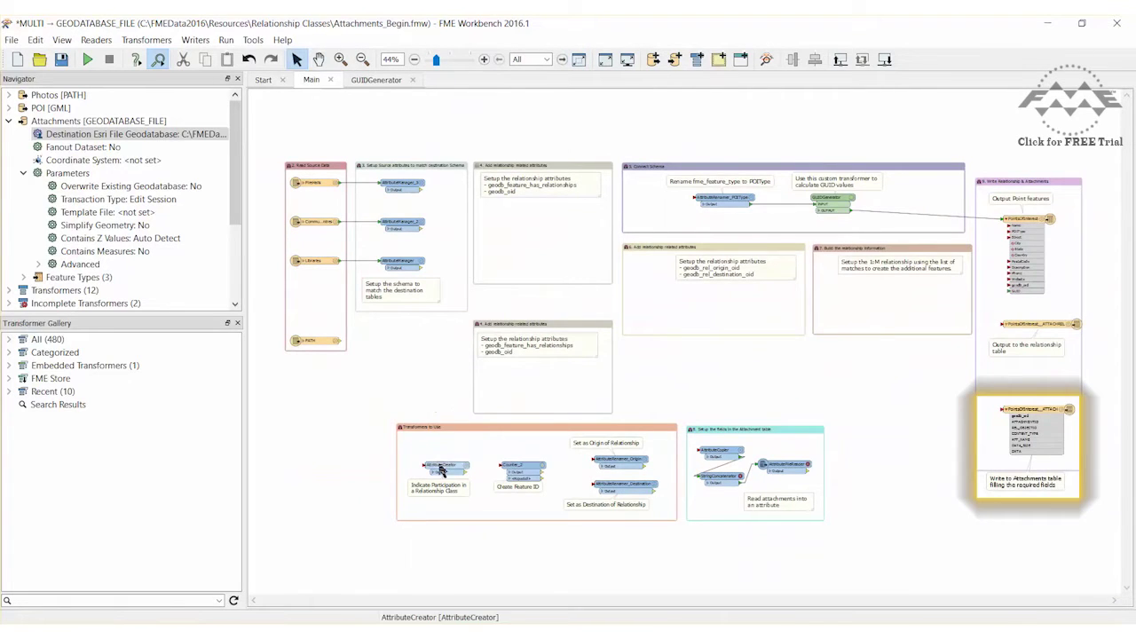
{"action": "left_click_drag", "start_coordinate": [443, 465], "coordinate": [511, 218]}
{"action": "left_click", "coordinate": [205, 59]}
{"action": "left_click", "coordinate": [227, 59]}
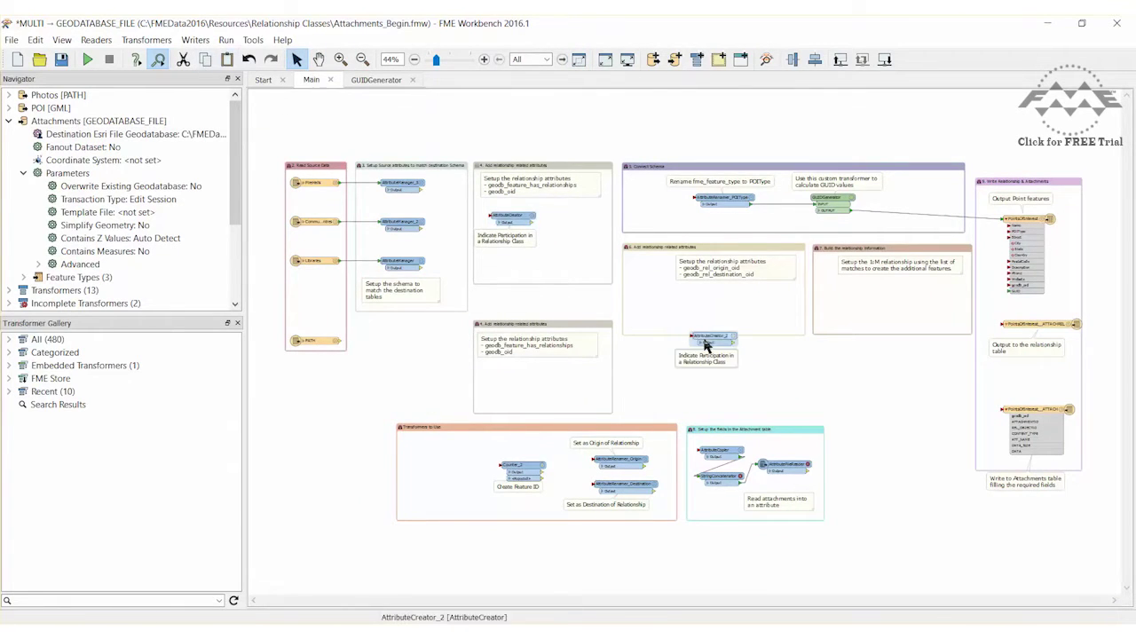
{"action": "left_click_drag", "start_coordinate": [707, 349], "coordinate": [513, 373]}
Step: Confirm the AttributeCreator sets geodb_feature_has_relationships to yes
{"action": "left_click", "coordinate": [340, 60]}
{"action": "left_click_drag", "start_coordinate": [364, 130], "coordinate": [565, 309]}
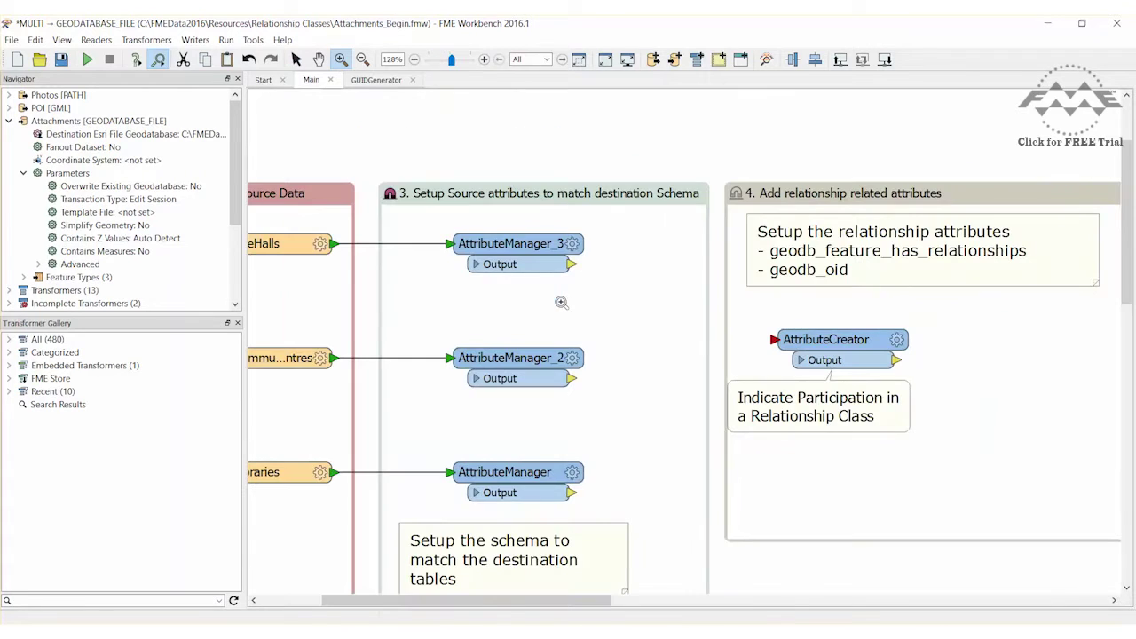
{"action": "left_click", "coordinate": [296, 59]}
{"action": "double_click", "coordinate": [803, 337]}
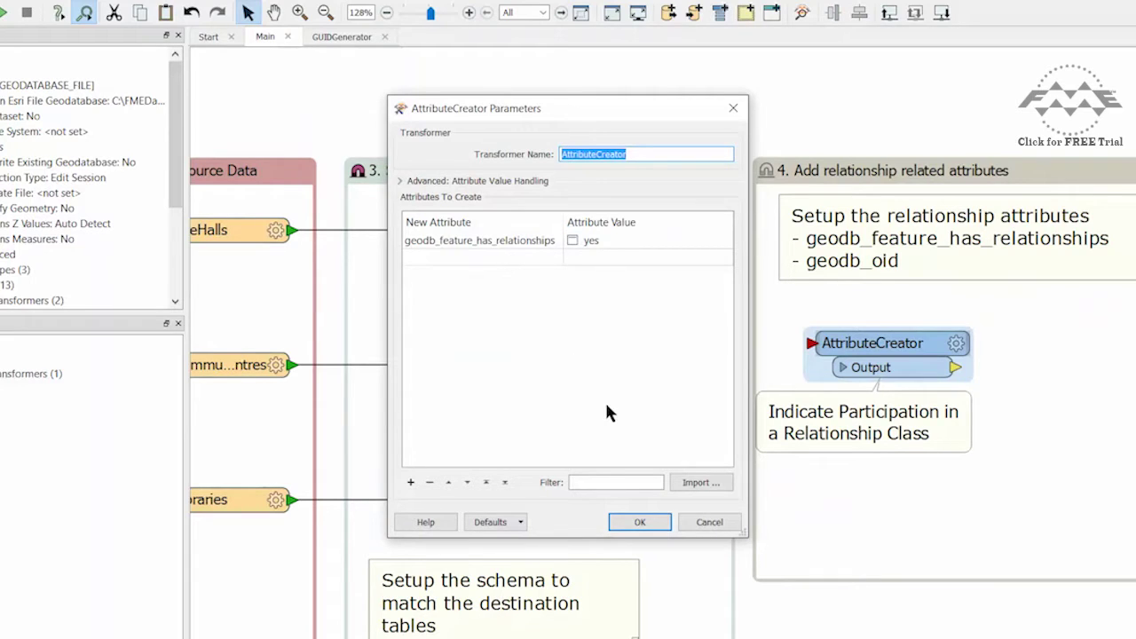
{"action": "left_click", "coordinate": [638, 523]}
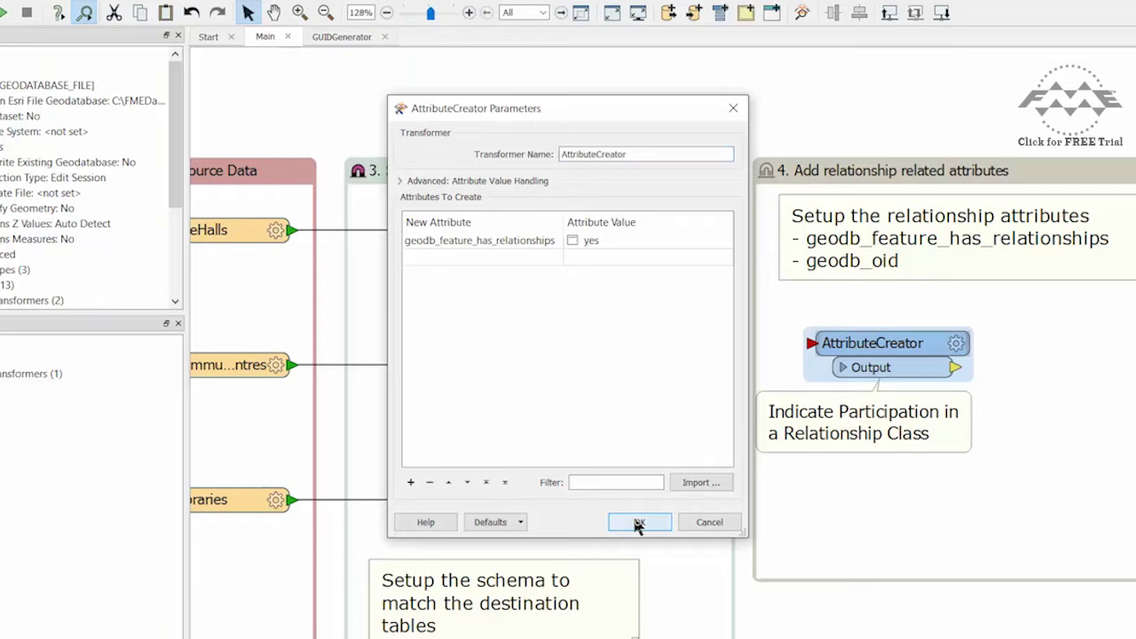
{"action": "left_click", "coordinate": [638, 522]}
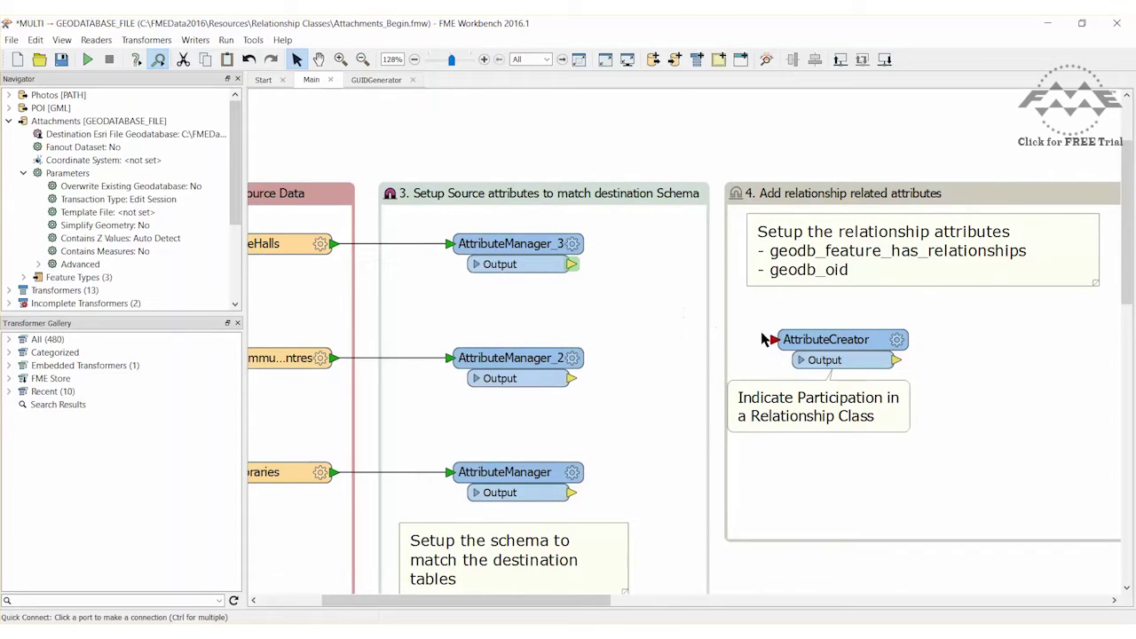
Step: Connect the three AttributeManager outputs to AttributeCreator and the PATH reader to AttributeCreator_2
{"action": "left_click", "coordinate": [772, 341]}
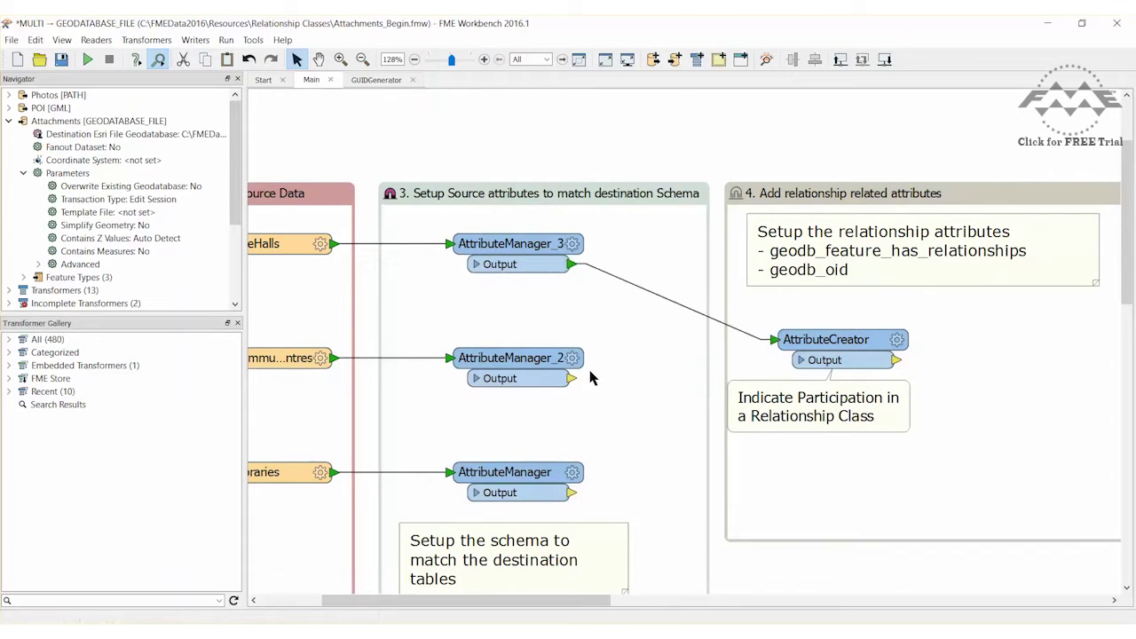
{"action": "left_click_drag", "start_coordinate": [573, 378], "coordinate": [760, 340]}
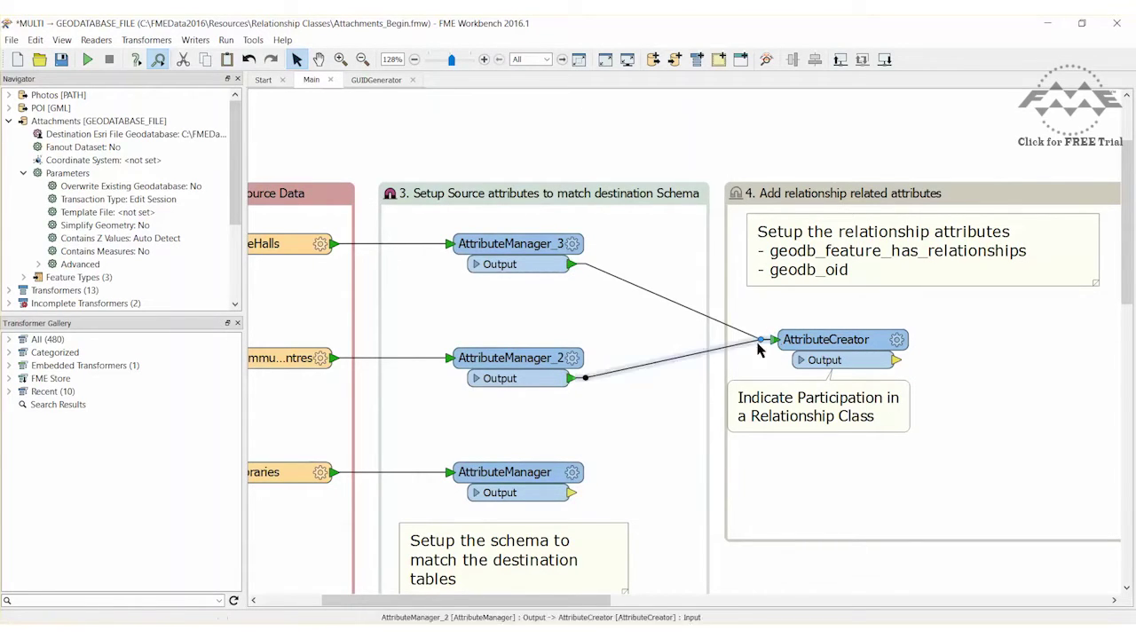
{"action": "left_click", "coordinate": [572, 492]}
{"action": "left_click", "coordinate": [773, 343]}
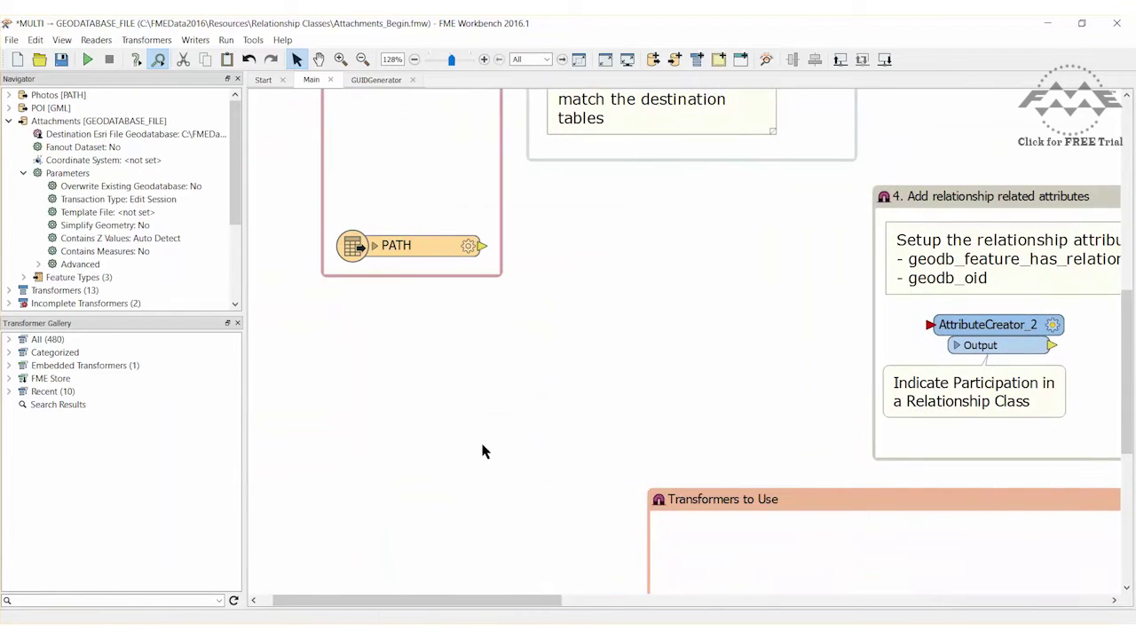
{"action": "left_click", "coordinate": [482, 247]}
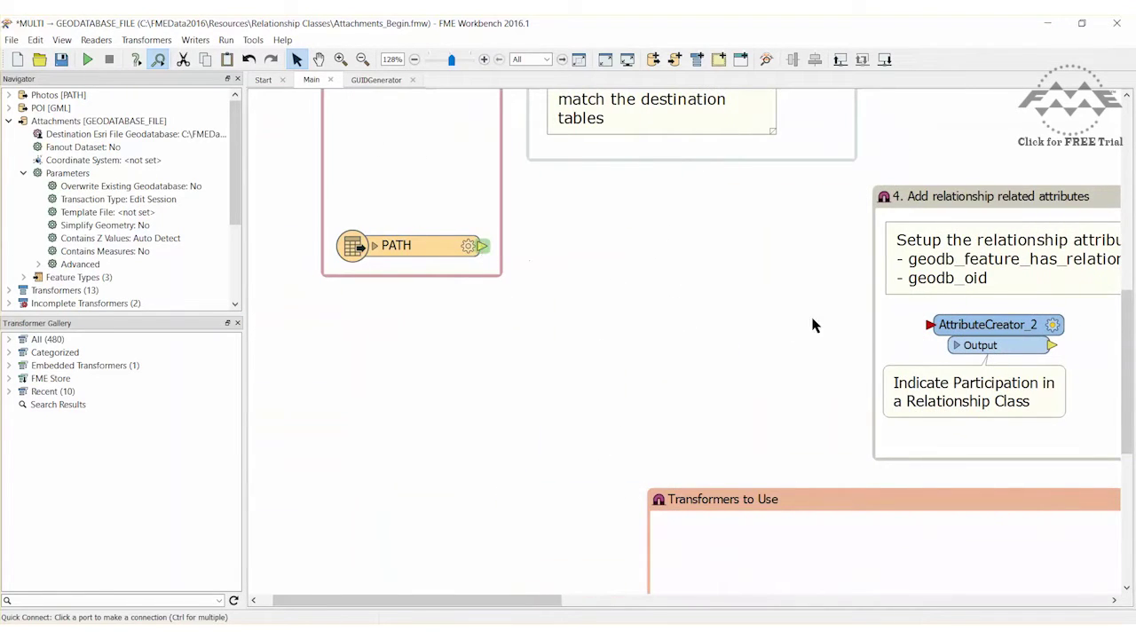
{"action": "left_click", "coordinate": [929, 326]}
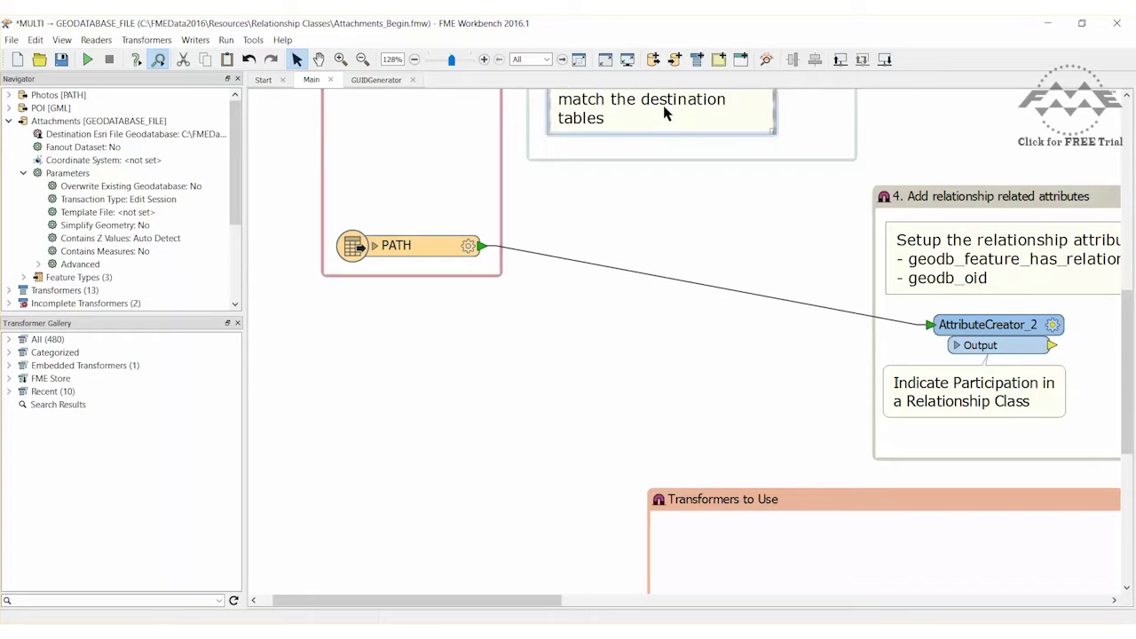
{"action": "left_click", "coordinate": [580, 62]}
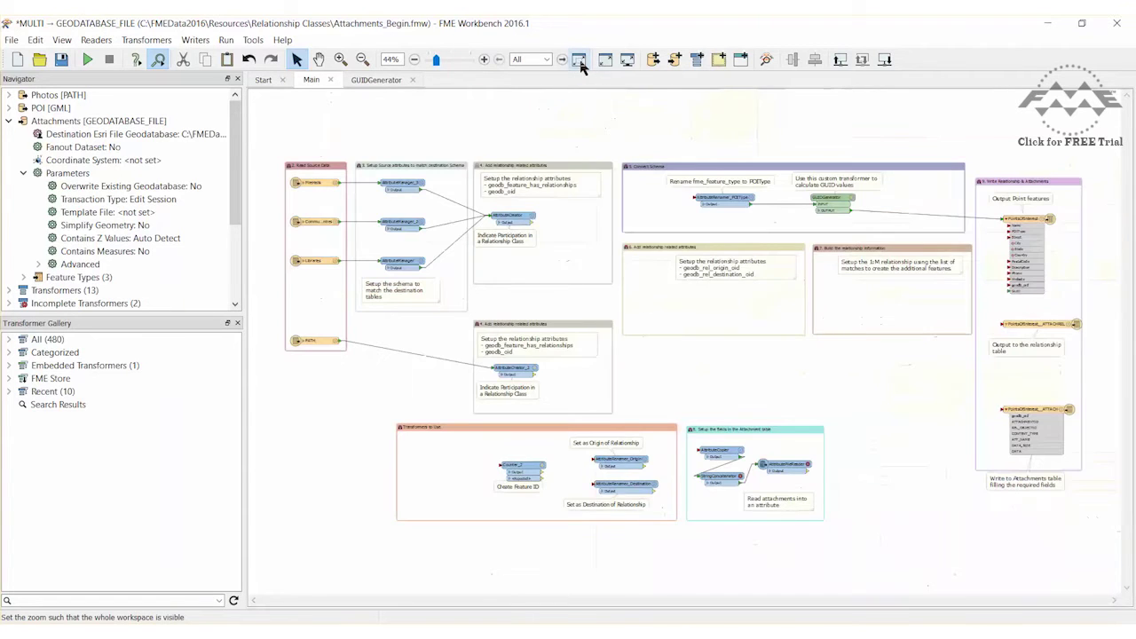
Step: Move Counter_2 beside the AttributeCreator and place a copy, Counter_3, beside AttributeCreator_2
{"action": "left_click", "coordinate": [341, 60]}
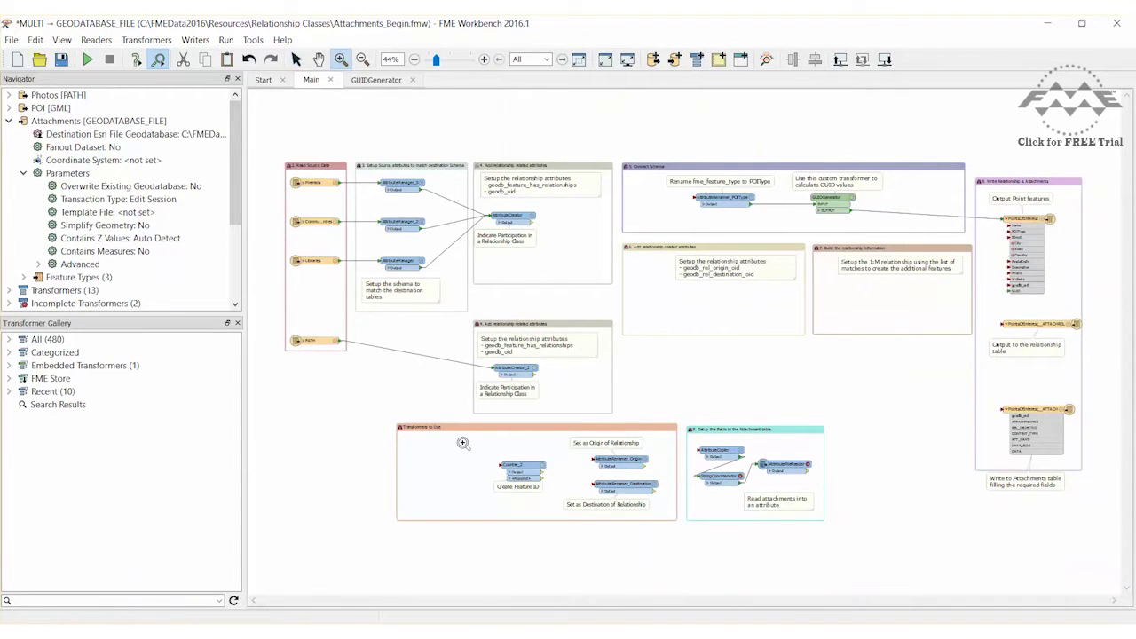
{"action": "left_click_drag", "start_coordinate": [454, 417], "coordinate": [578, 532]}
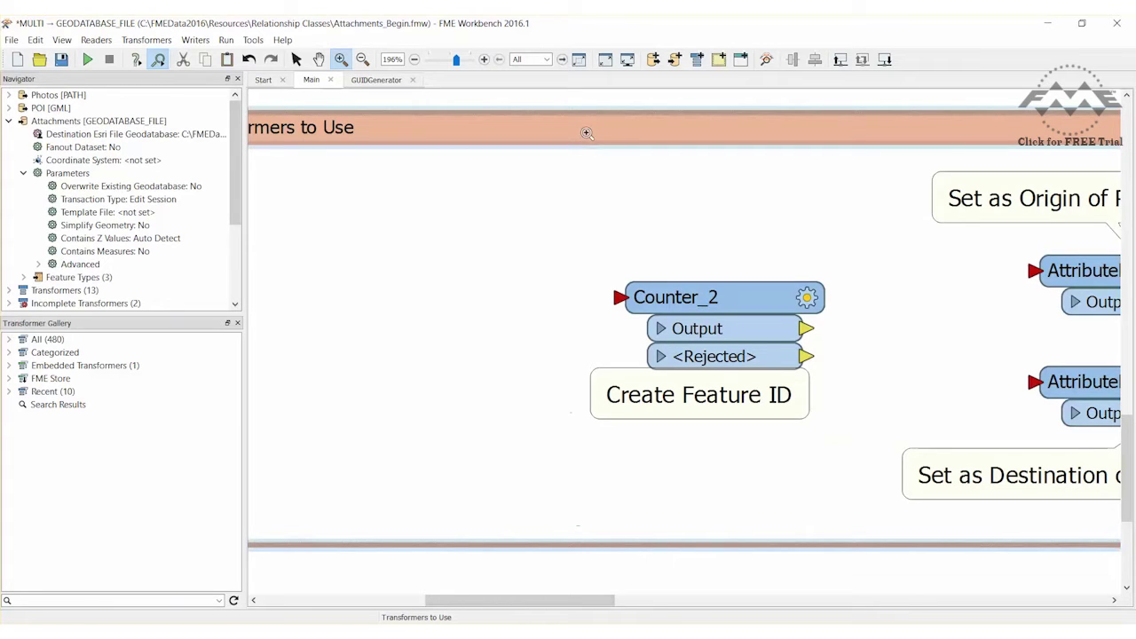
{"action": "left_click", "coordinate": [579, 59]}
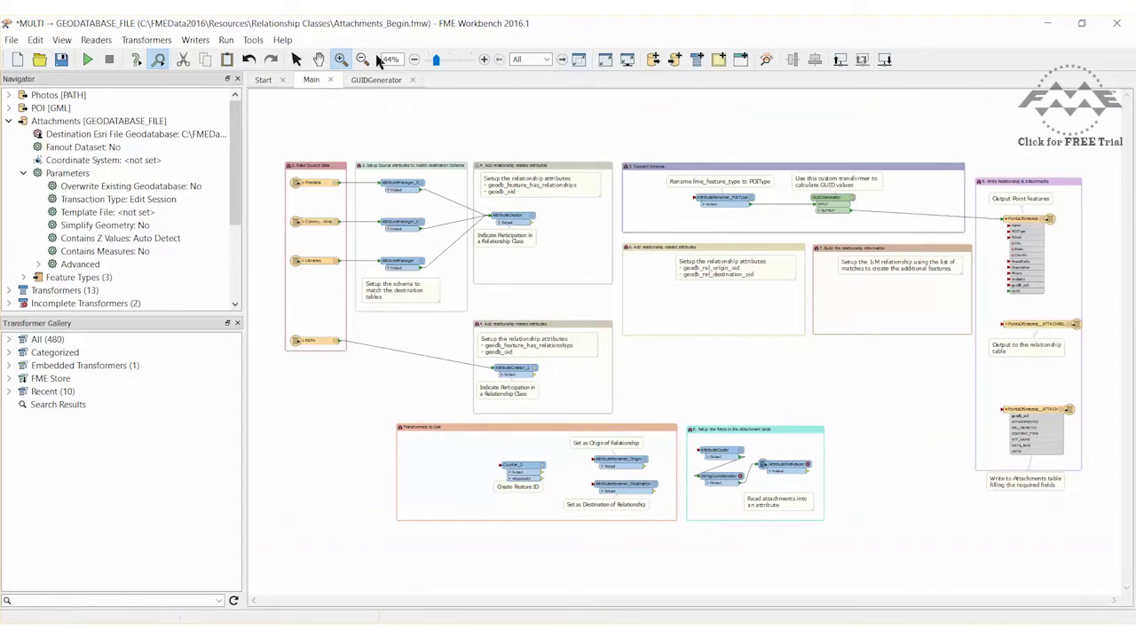
{"action": "left_click", "coordinate": [297, 59]}
{"action": "left_click_drag", "start_coordinate": [521, 463], "coordinate": [574, 202]}
{"action": "left_click", "coordinate": [205, 59]}
{"action": "left_click", "coordinate": [227, 59]}
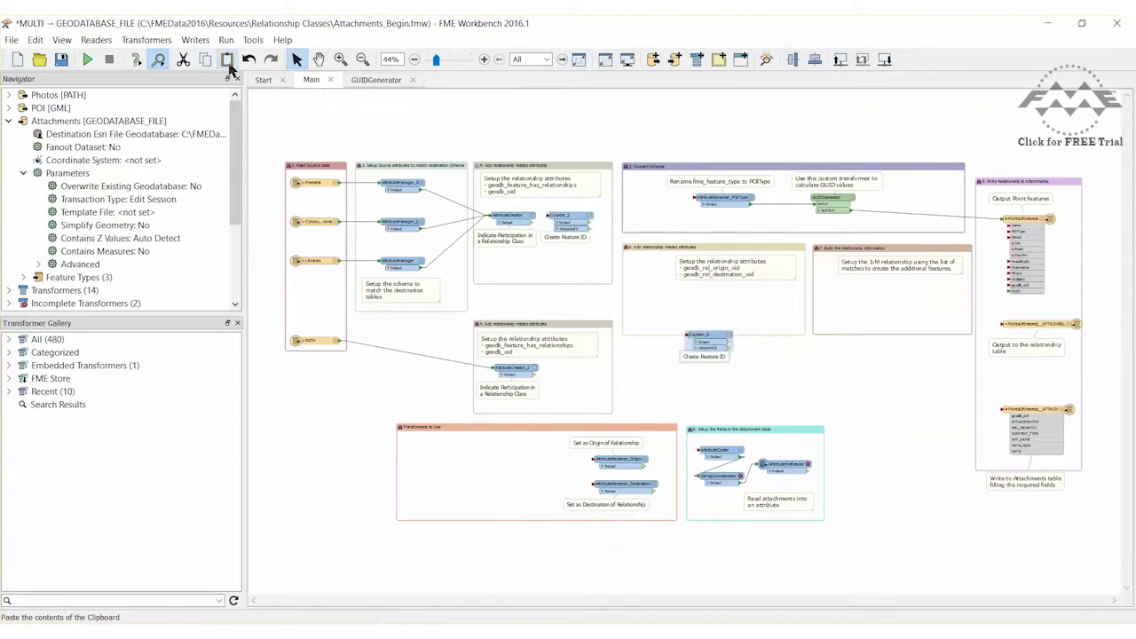
{"action": "left_click_drag", "start_coordinate": [703, 343], "coordinate": [571, 374]}
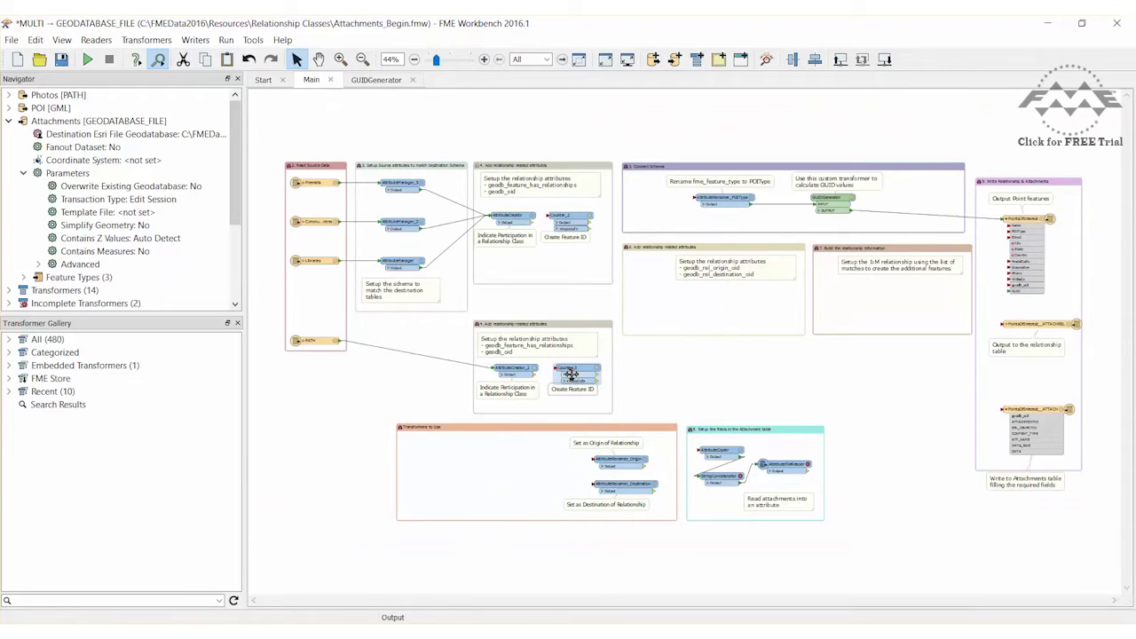
Step: Check the Counter's geodb_oid settings, then connect AttributeCreator to Counter_2 and AttributeCreator_2 to Counter_3
{"action": "left_click", "coordinate": [340, 60]}
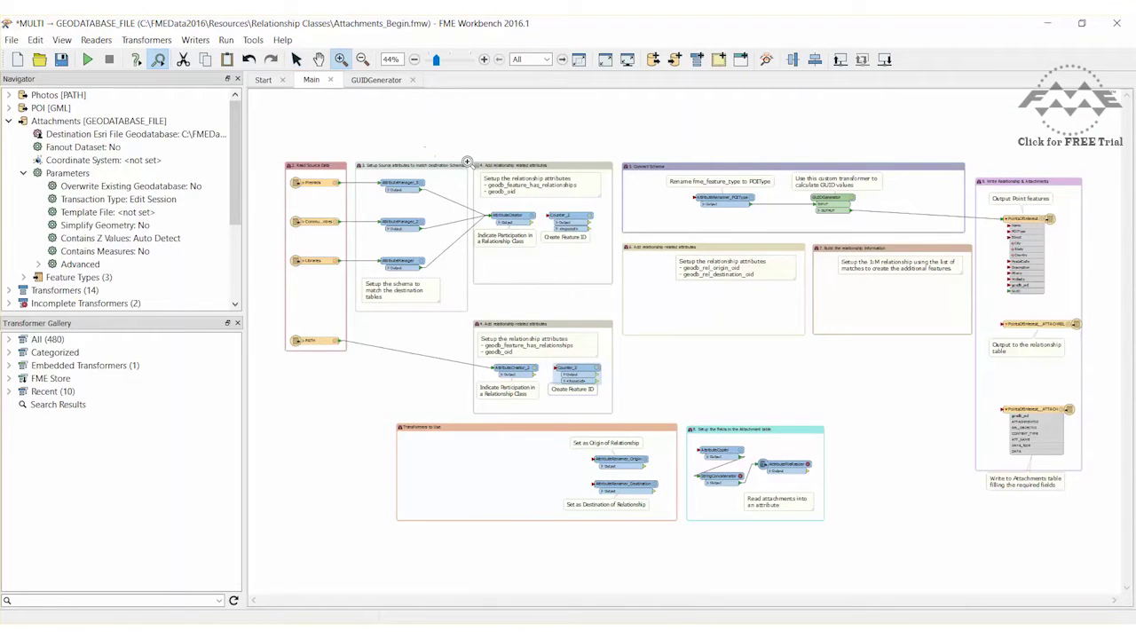
{"action": "left_click_drag", "start_coordinate": [467, 162], "coordinate": [624, 291]}
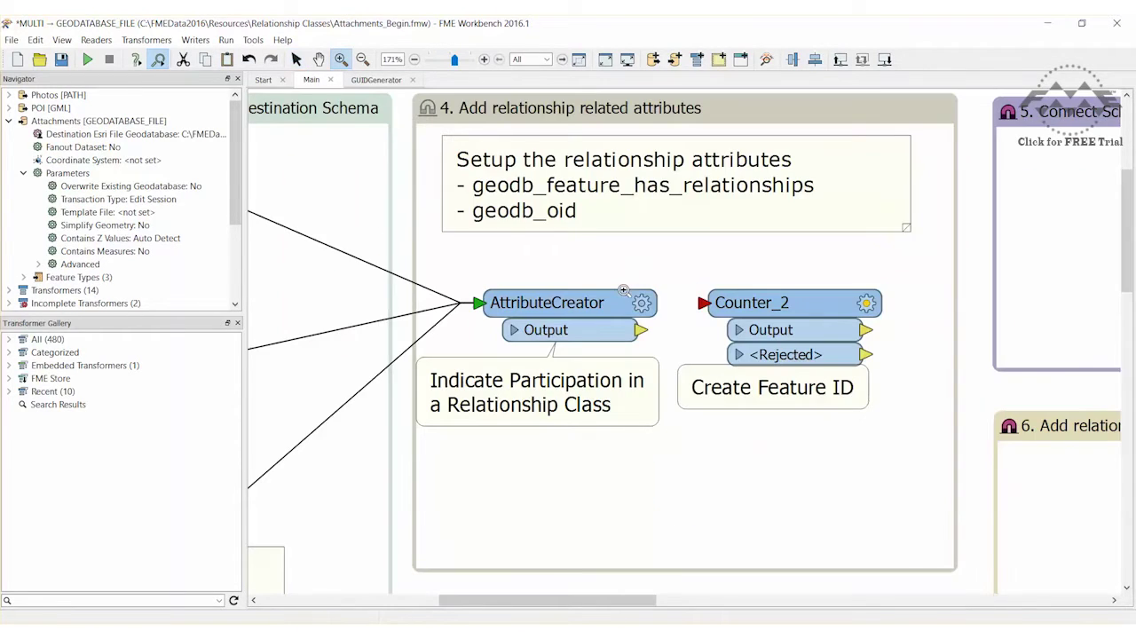
{"action": "double_click", "coordinate": [752, 303]}
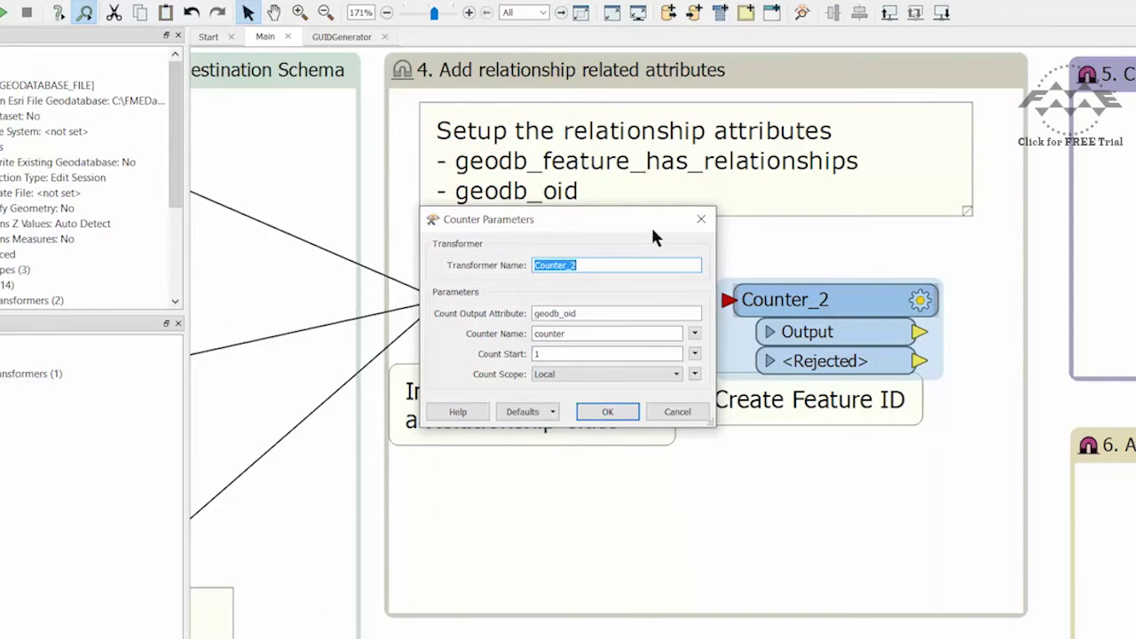
{"action": "left_click", "coordinate": [701, 219]}
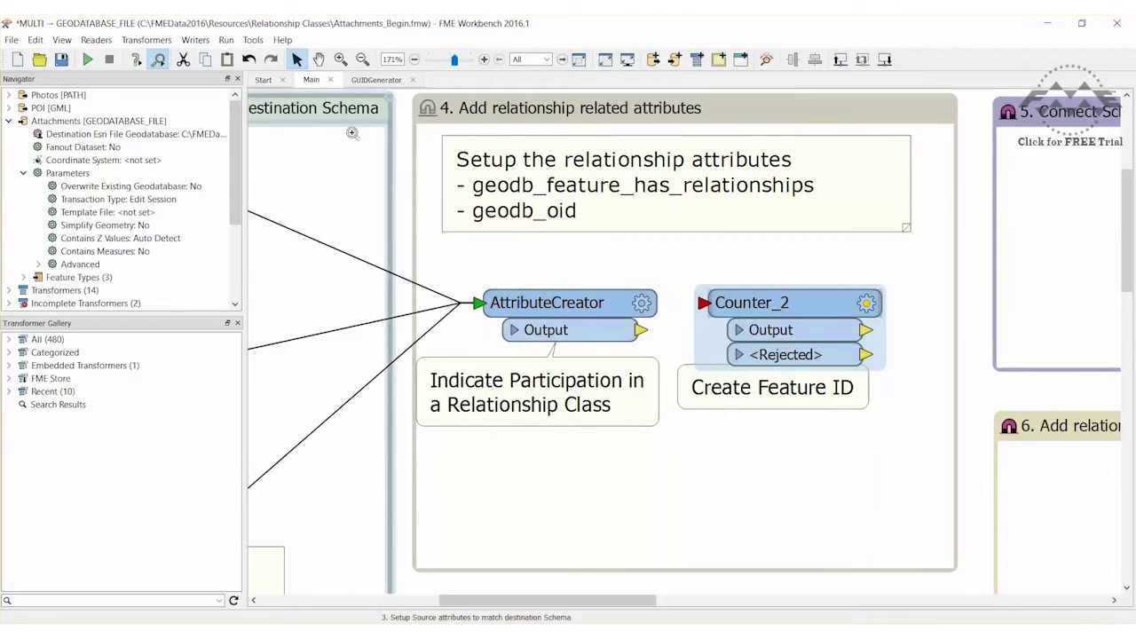
{"action": "left_click_drag", "start_coordinate": [641, 329], "coordinate": [700, 302]}
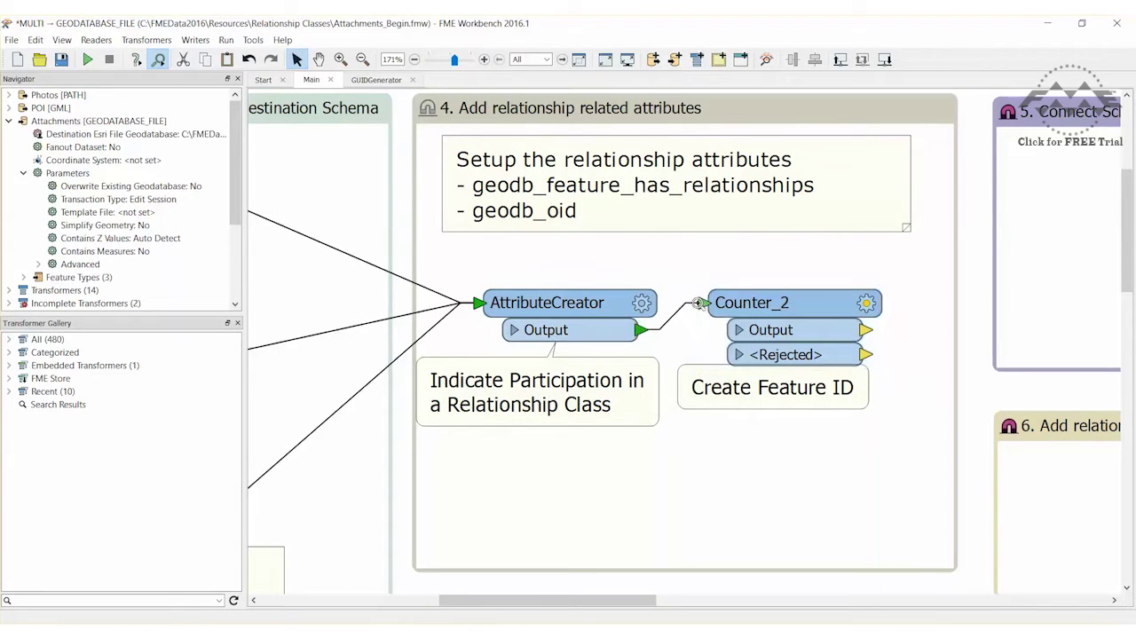
{"action": "scroll", "coordinate": [699, 302], "scroll_direction": "down", "scroll_amount": 2}
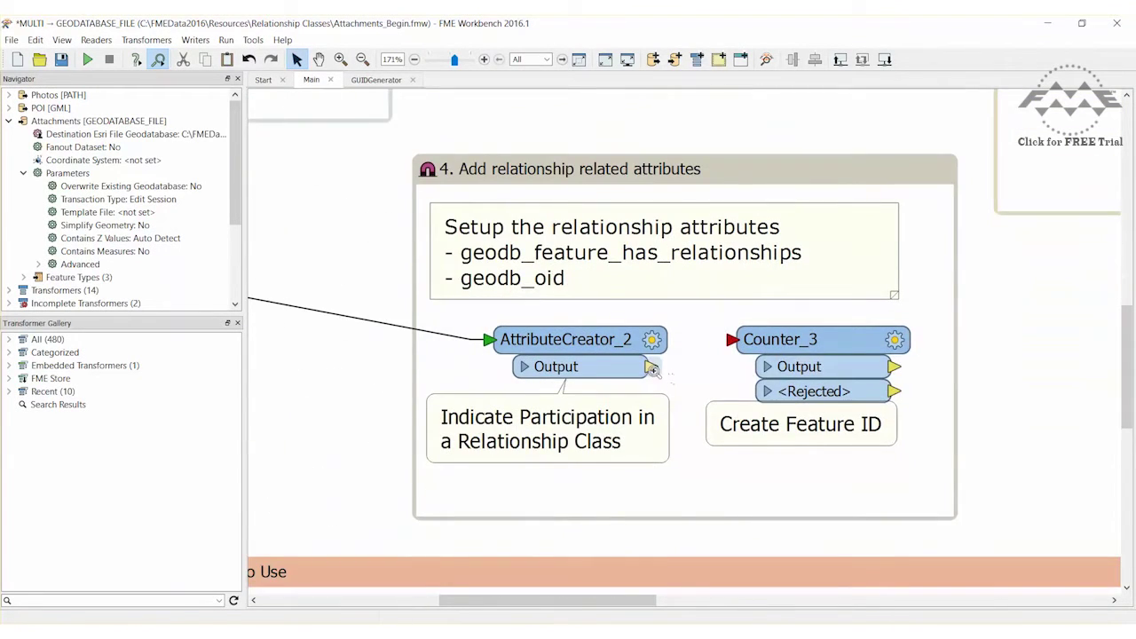
{"action": "left_click_drag", "start_coordinate": [652, 369], "coordinate": [729, 339]}
{"action": "left_click", "coordinate": [578, 59]}
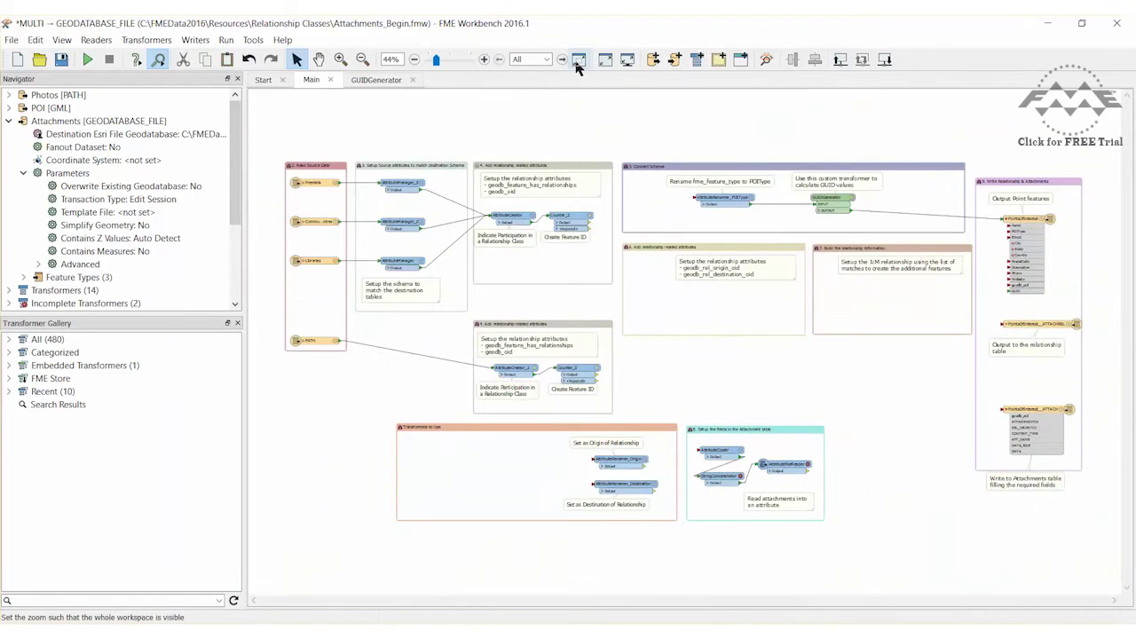
Step: Review AttributeRenamer_POIType's parameters in the Connect Schema bookmark
{"action": "key", "text": "z"}
{"action": "left_click_drag", "start_coordinate": [631, 150], "coordinate": [816, 240]}
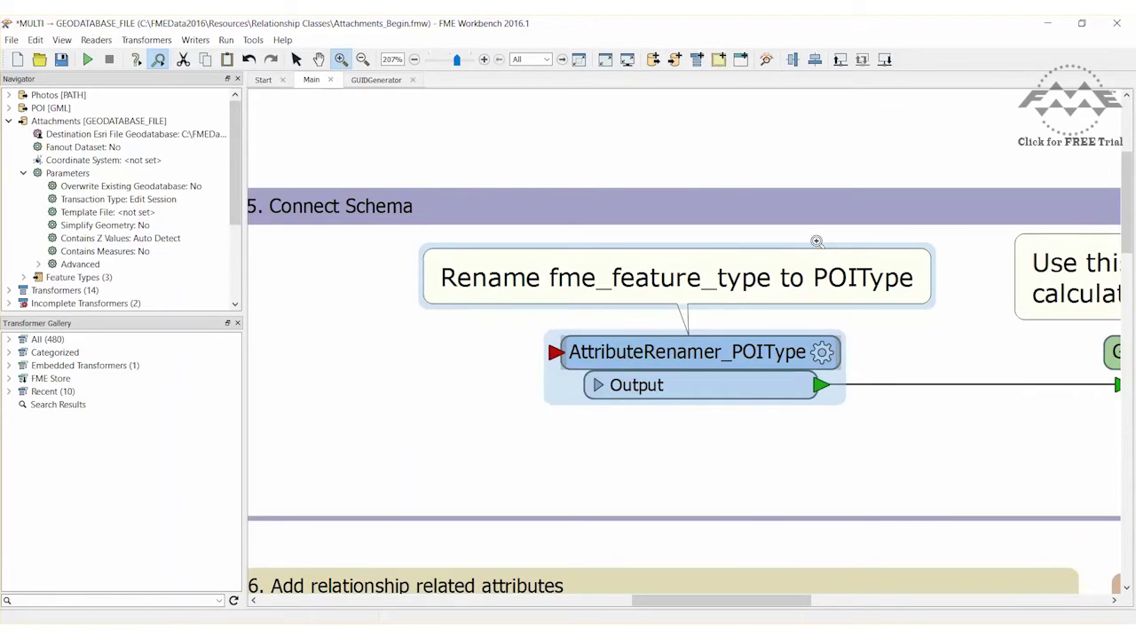
{"action": "left_click", "coordinate": [296, 59]}
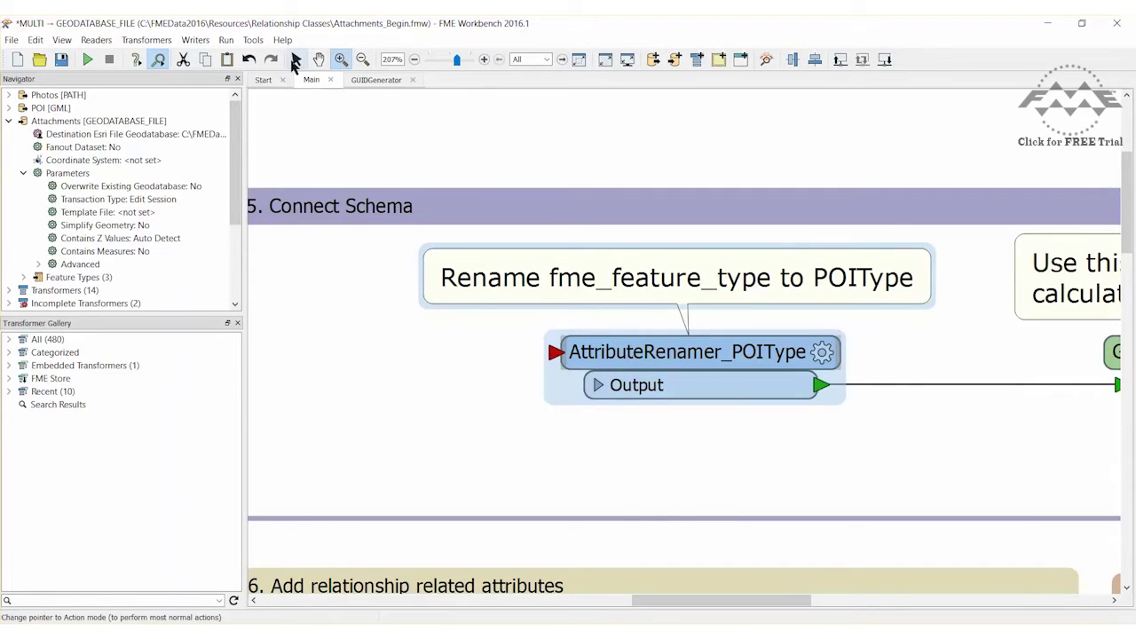
{"action": "double_click", "coordinate": [648, 344]}
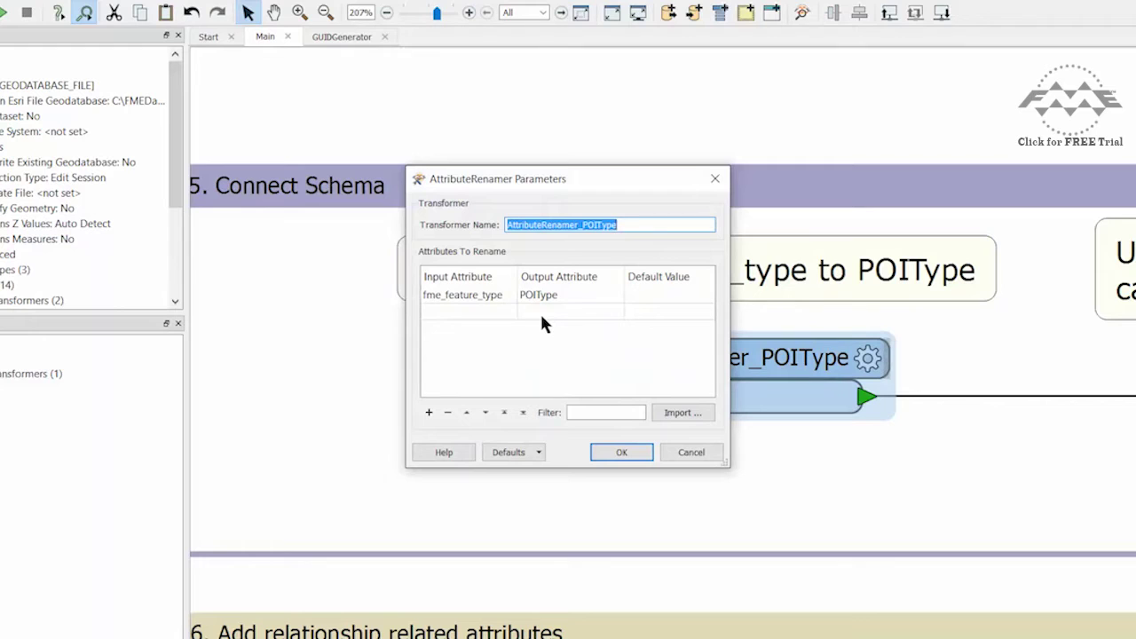
{"action": "left_click", "coordinate": [621, 453]}
Step: Connect Counter_2 to AttributeRenamer_POIType and Counter_3 to the Attachments table writer
{"action": "left_click_drag", "start_coordinate": [679, 601], "coordinate": [591, 597]}
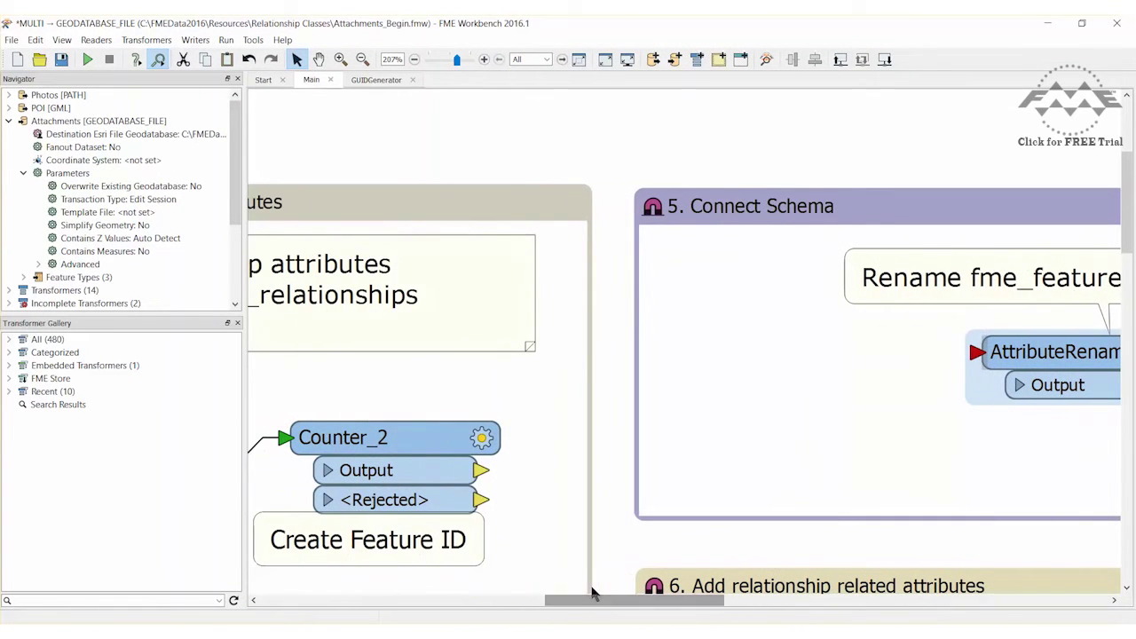
{"action": "left_click", "coordinate": [479, 471]}
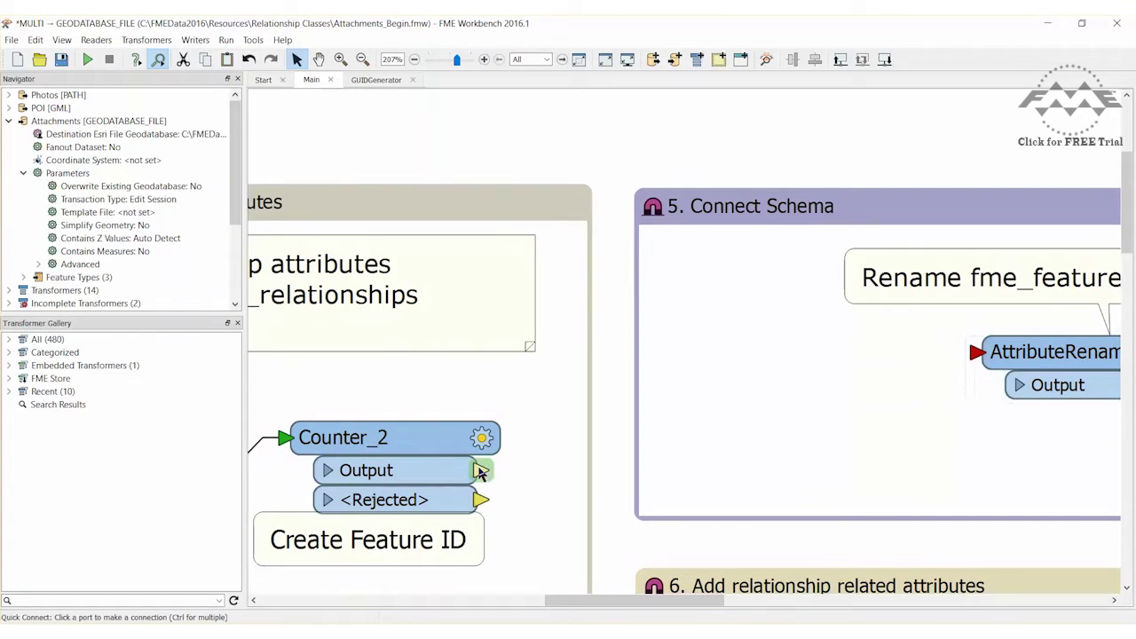
{"action": "left_click", "coordinate": [976, 354]}
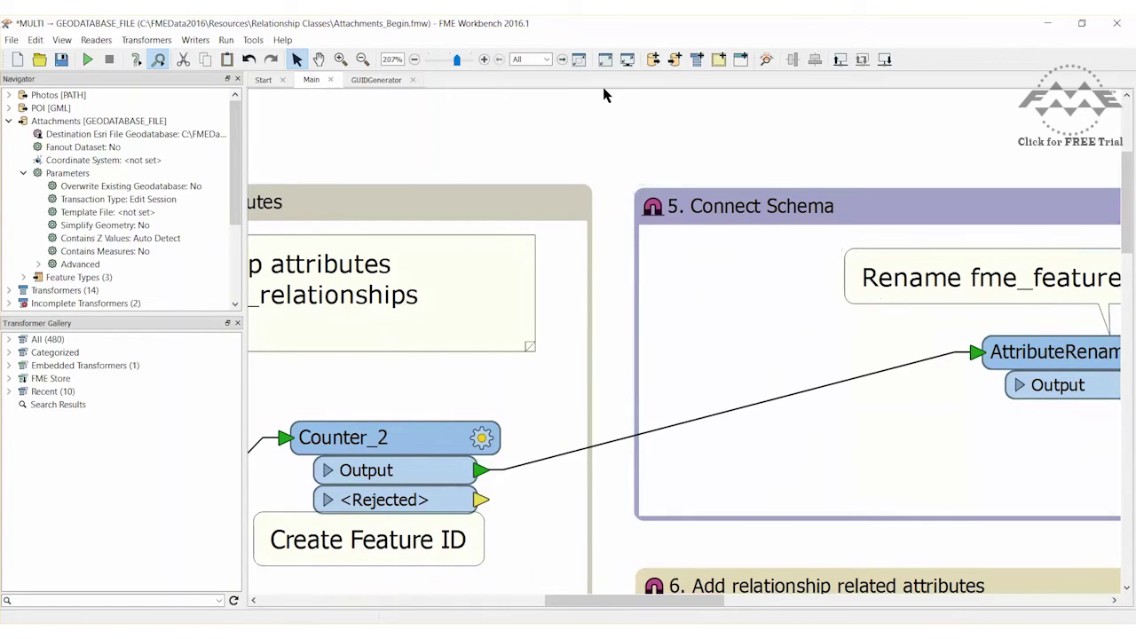
{"action": "left_click", "coordinate": [578, 66]}
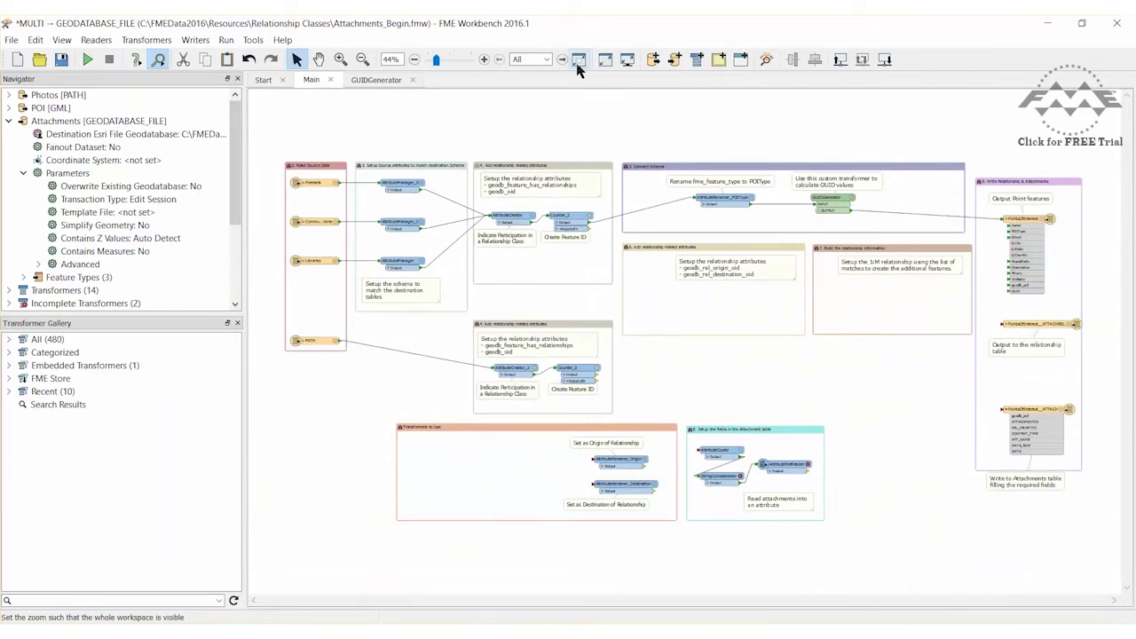
{"action": "left_click", "coordinate": [597, 374]}
{"action": "left_click", "coordinate": [1003, 409]}
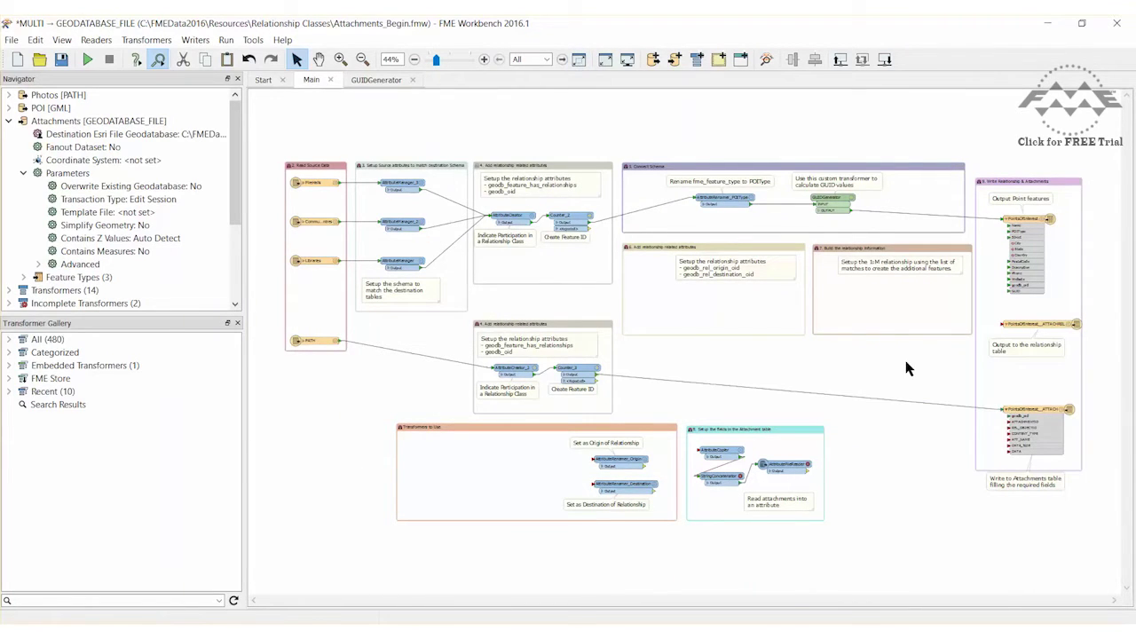
Step: Drag AttributeRenamer_Origin and AttributeRenamer_Destination from Transformers to Use into bookmark 6
{"action": "left_click", "coordinate": [340, 58]}
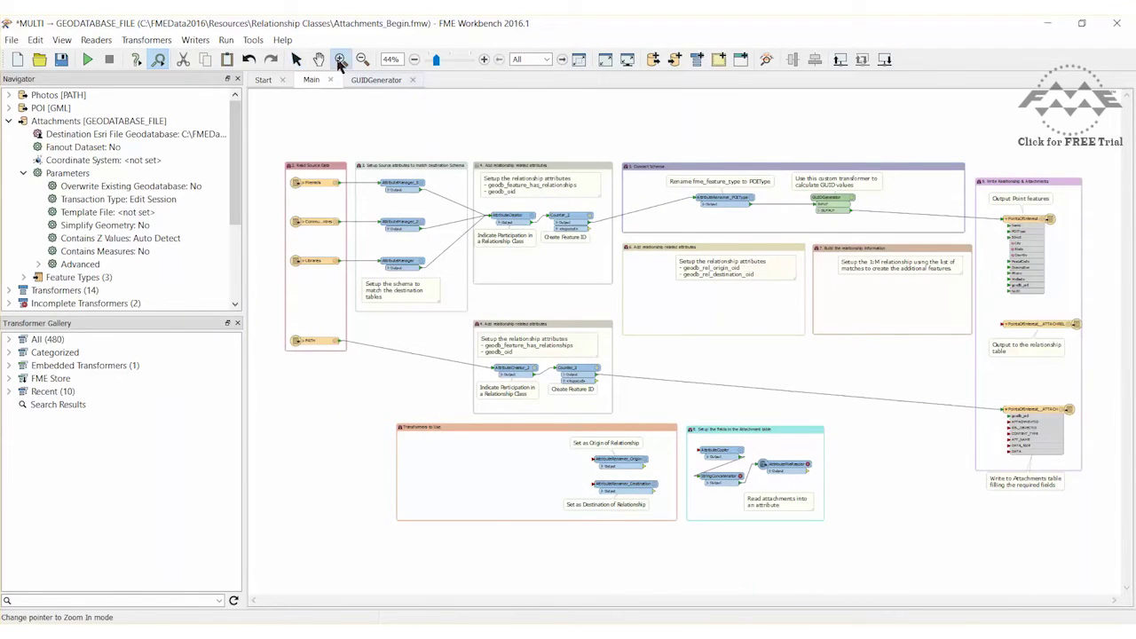
{"action": "left_click_drag", "start_coordinate": [555, 422], "coordinate": [680, 530]}
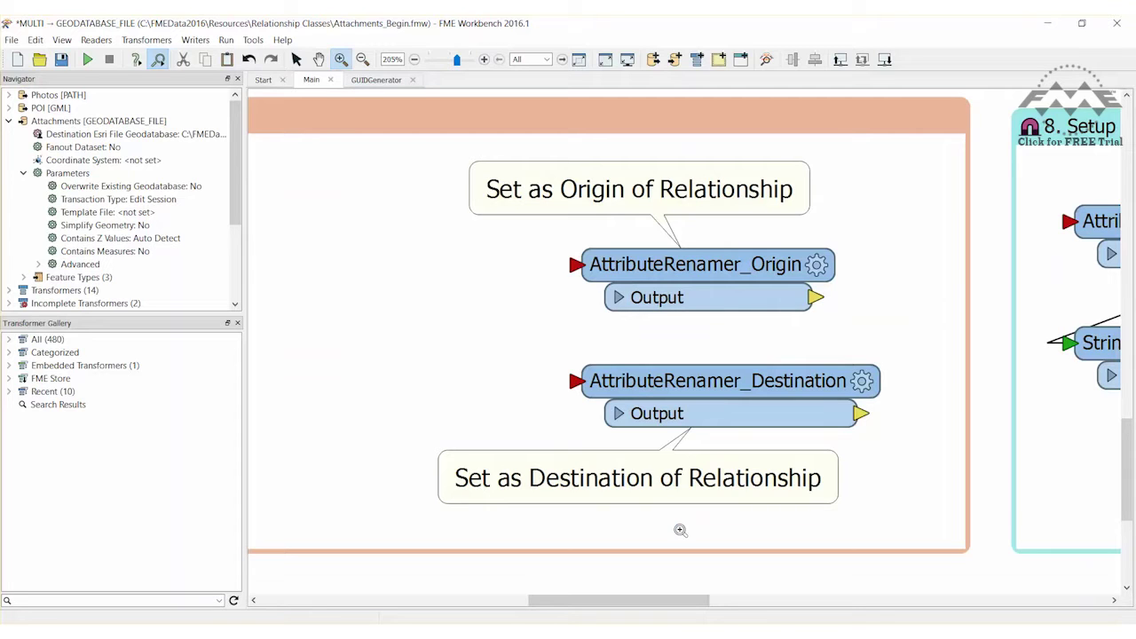
{"action": "left_click", "coordinate": [578, 59]}
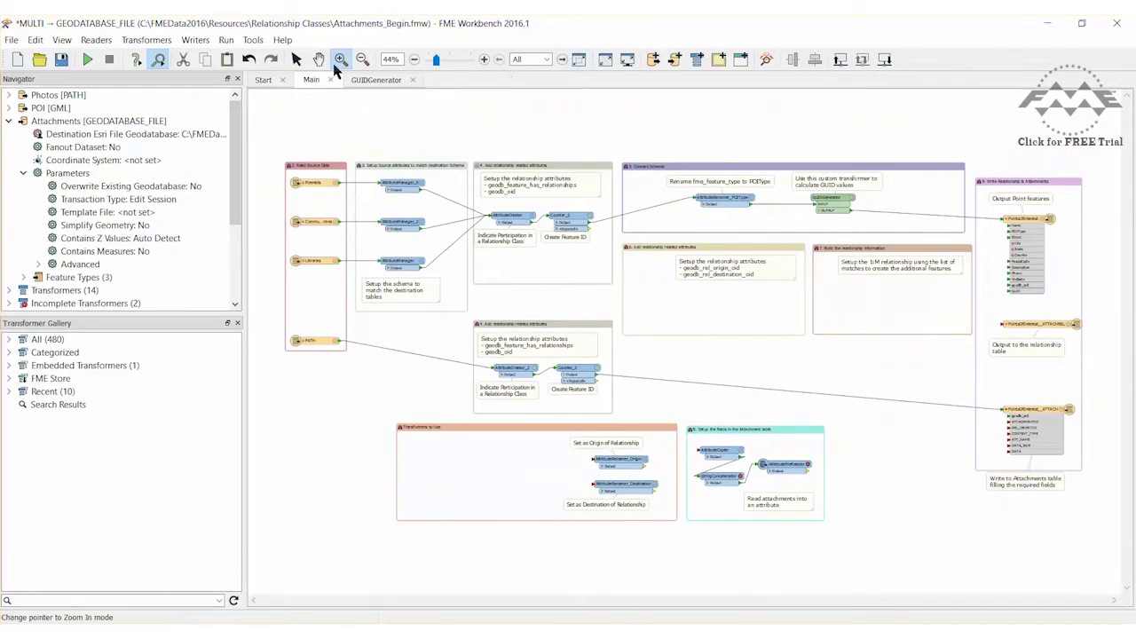
{"action": "left_click", "coordinate": [297, 59]}
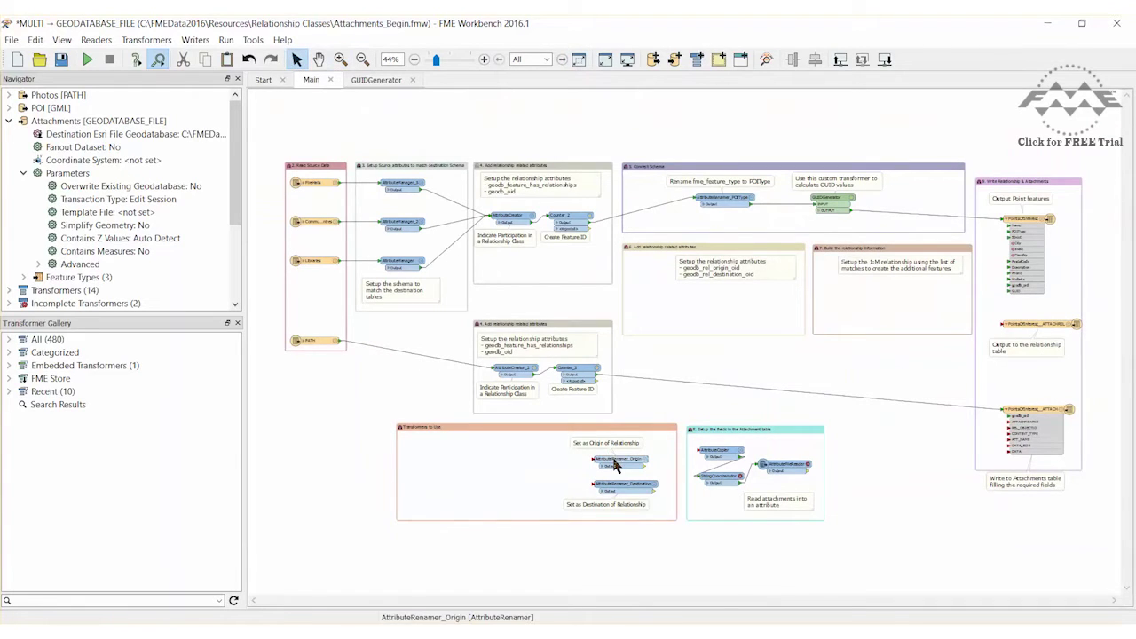
{"action": "left_click_drag", "start_coordinate": [616, 459], "coordinate": [670, 304]}
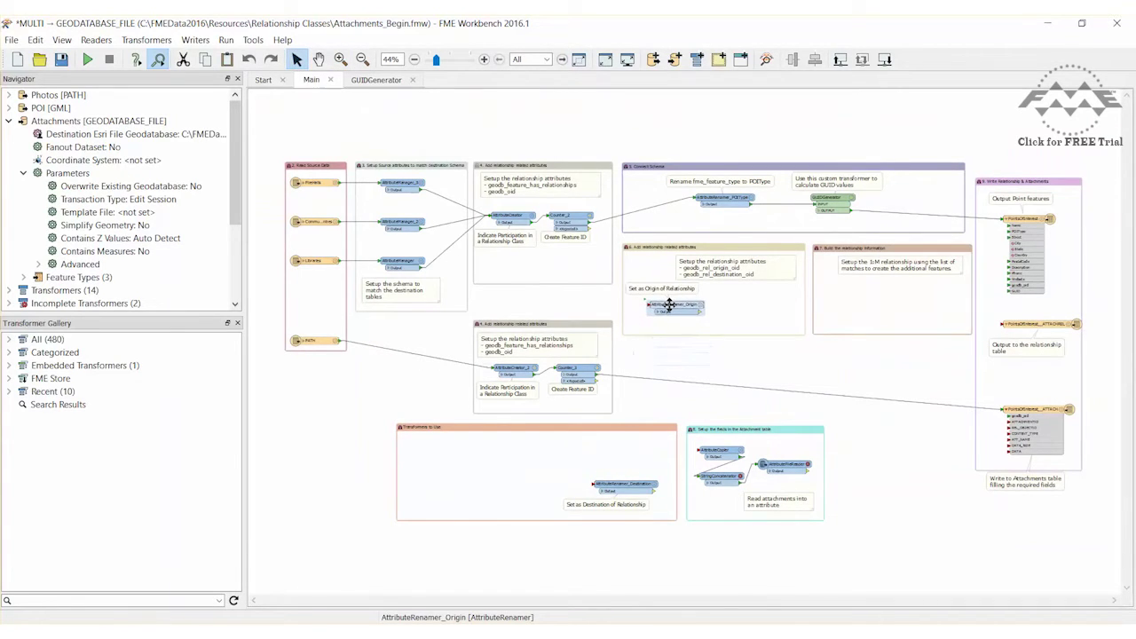
{"action": "left_click_drag", "start_coordinate": [633, 490], "coordinate": [768, 320]}
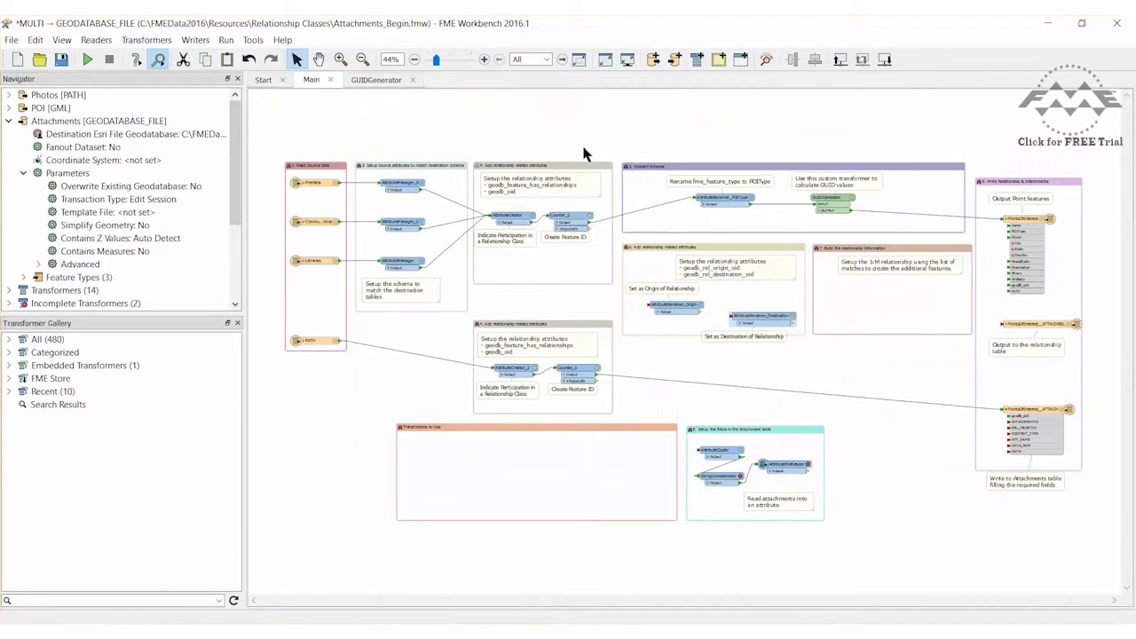
{"action": "left_click", "coordinate": [341, 58]}
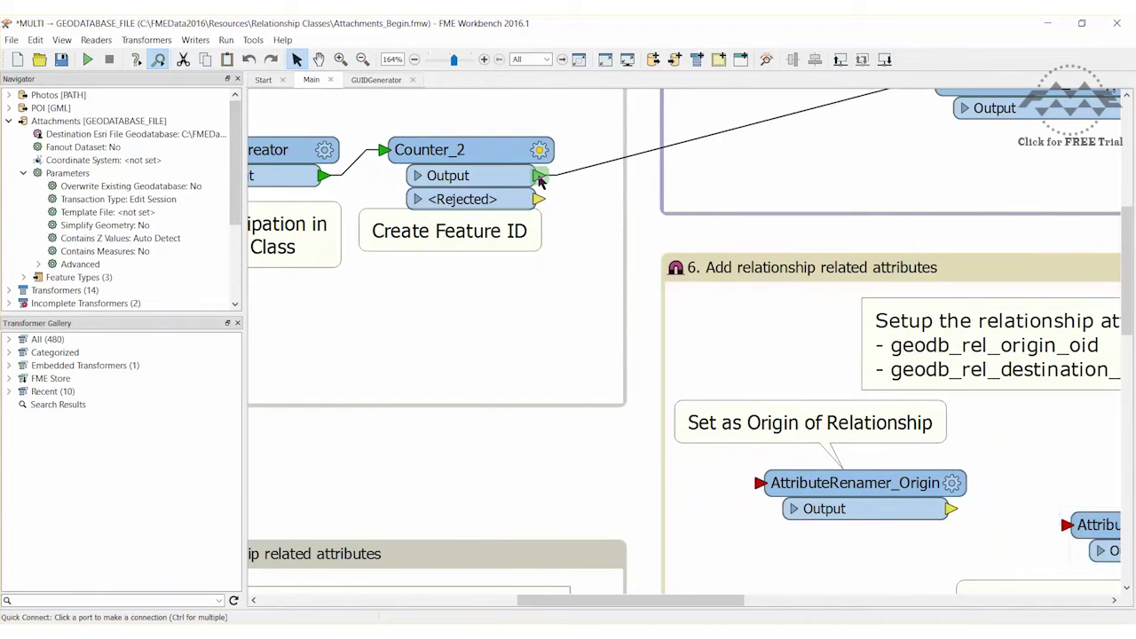
Step: Connect Counter_2 to AttributeRenamer_Origin and Counter_3 to AttributeRenamer_Destination
{"action": "left_click_drag", "start_coordinate": [759, 485], "coordinate": [539, 176]}
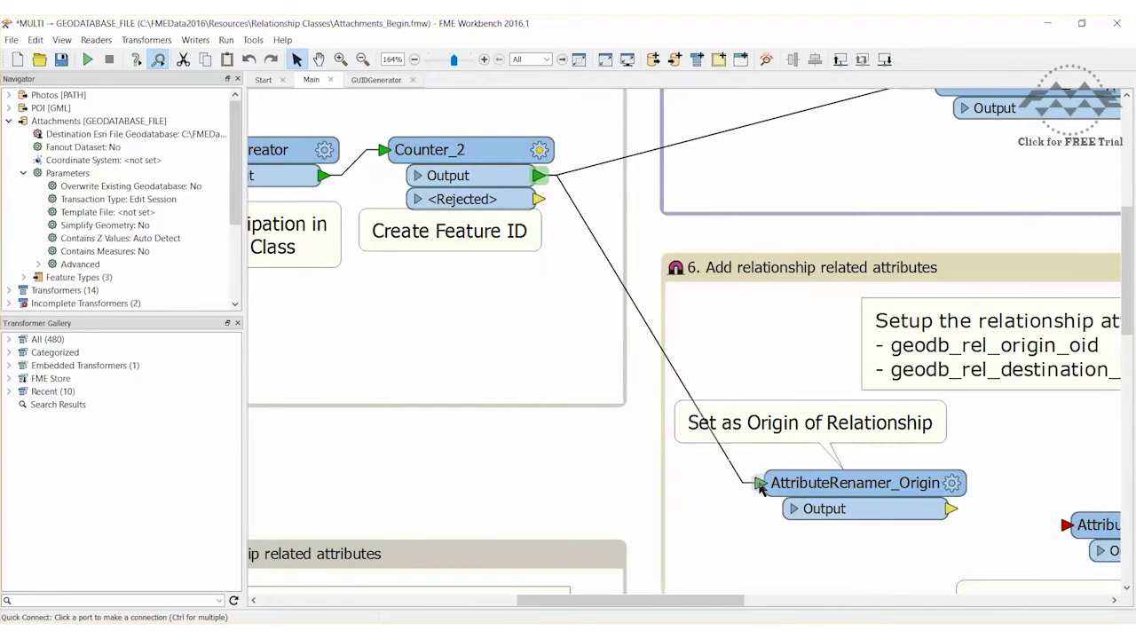
{"action": "left_click_drag", "start_coordinate": [1127, 319], "coordinate": [1127, 386]}
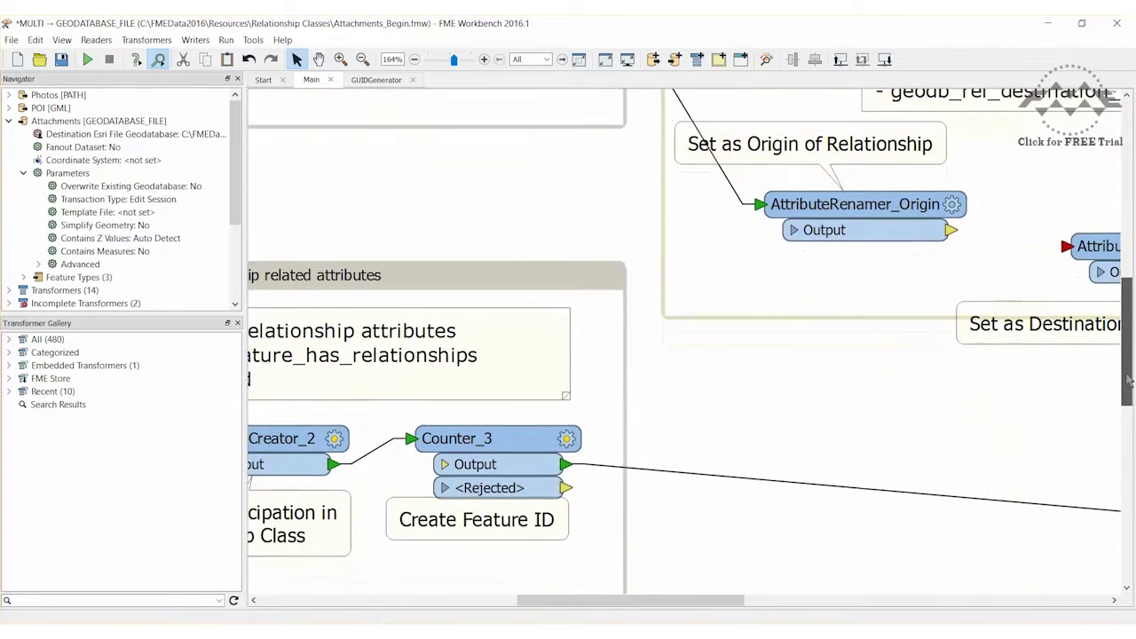
{"action": "left_click", "coordinate": [1065, 245]}
Step: Verify the renamers map geodb_oid to geodb_rel_origin_oid and geodb_rel_destination_oid
{"action": "double_click", "coordinate": [896, 204]}
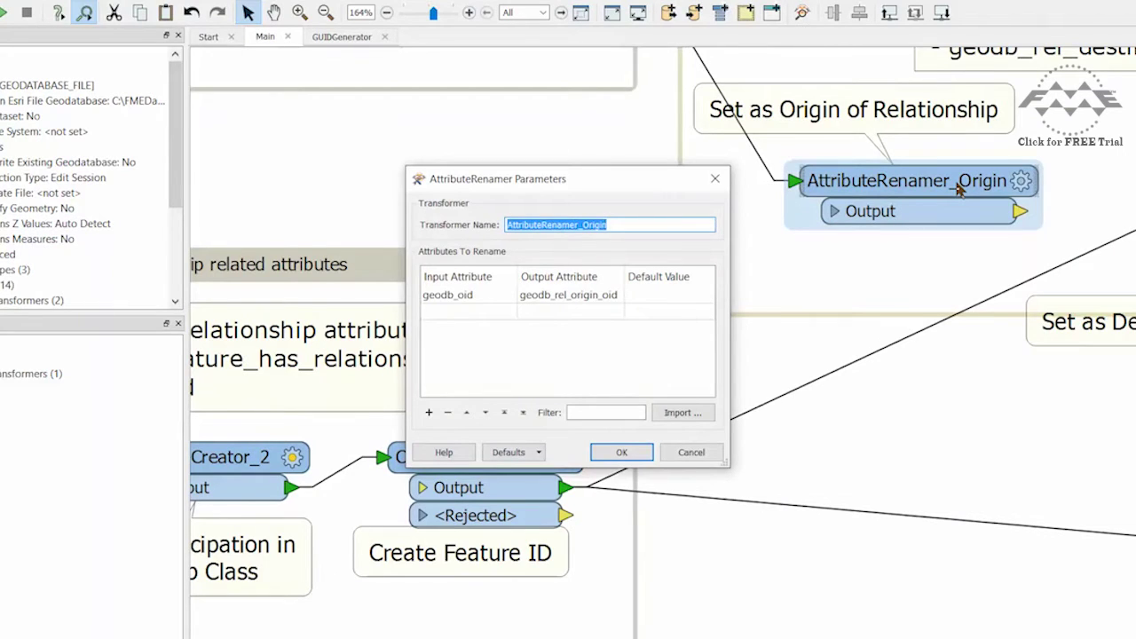
{"action": "left_click", "coordinate": [691, 452]}
{"action": "scroll", "coordinate": [832, 295], "scroll_direction": "right", "scroll_amount": 10}
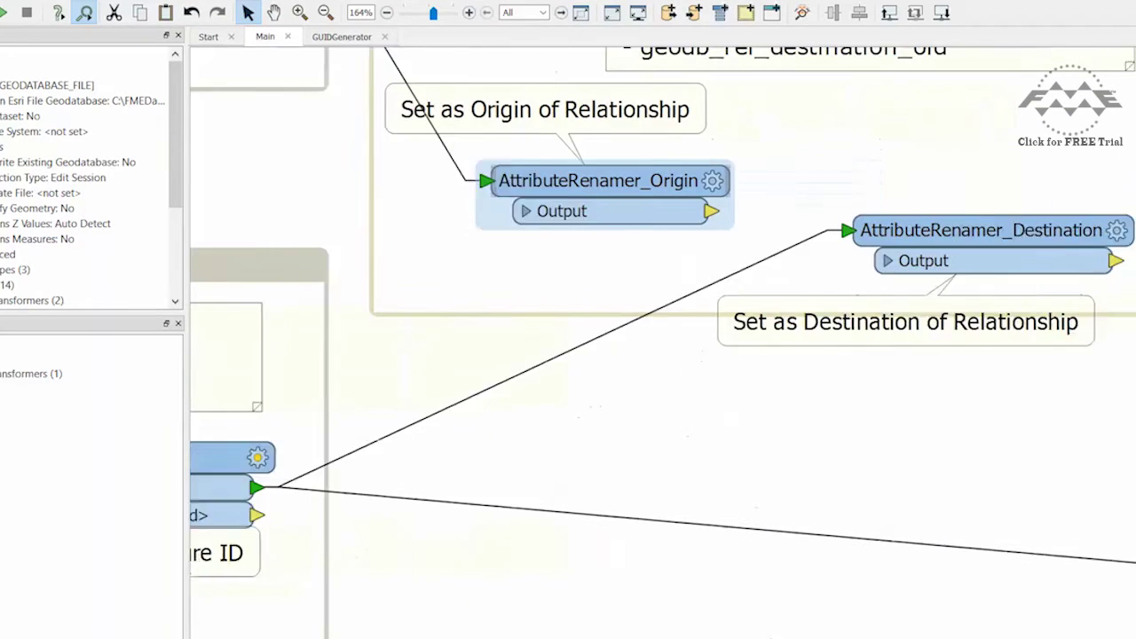
{"action": "double_click", "coordinate": [825, 240]}
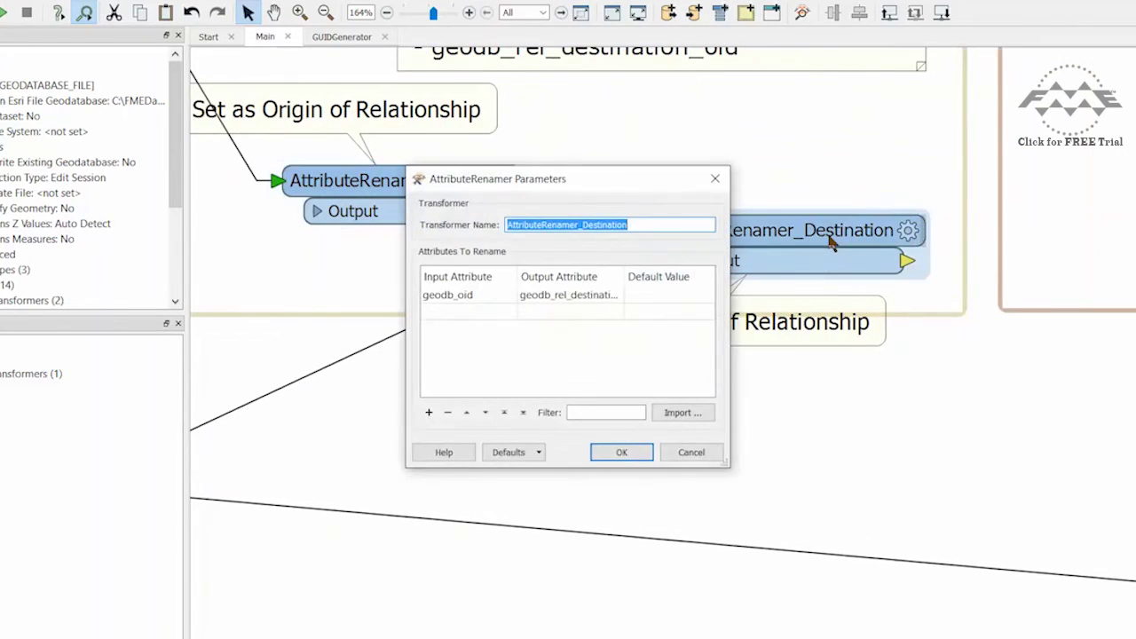
{"action": "left_click", "coordinate": [691, 452]}
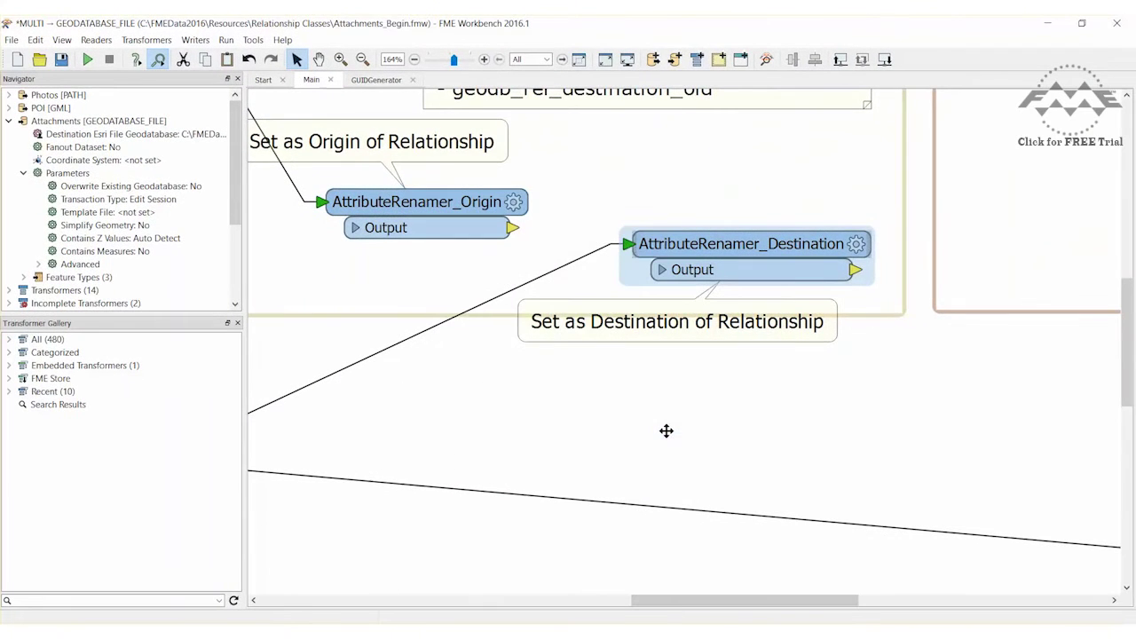
{"action": "left_click", "coordinate": [577, 60]}
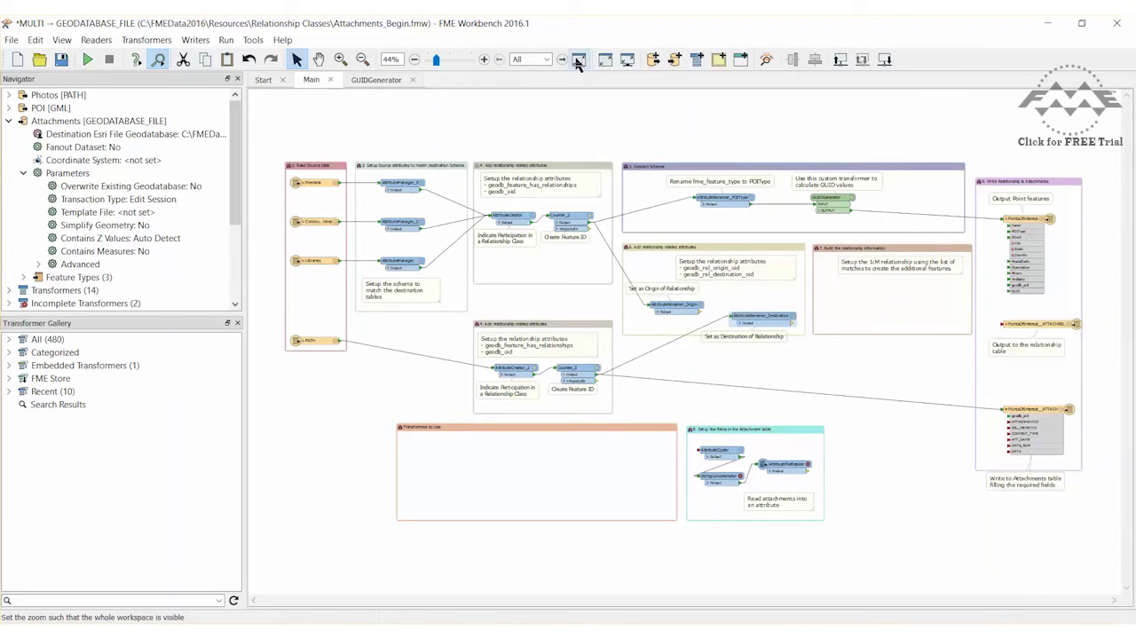
{"action": "left_click", "coordinate": [340, 59]}
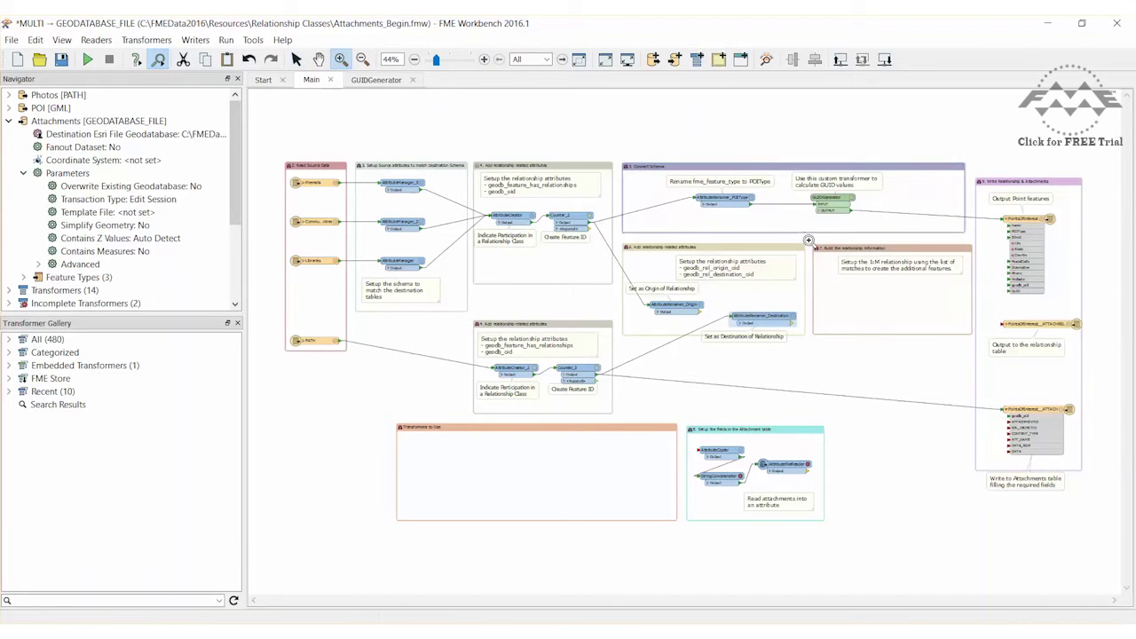
Step: Add a FeatureMerger to the Build the relationship information bookmark
{"action": "left_click_drag", "start_coordinate": [808, 240], "coordinate": [990, 351]}
{"action": "type", "text": "feature"}
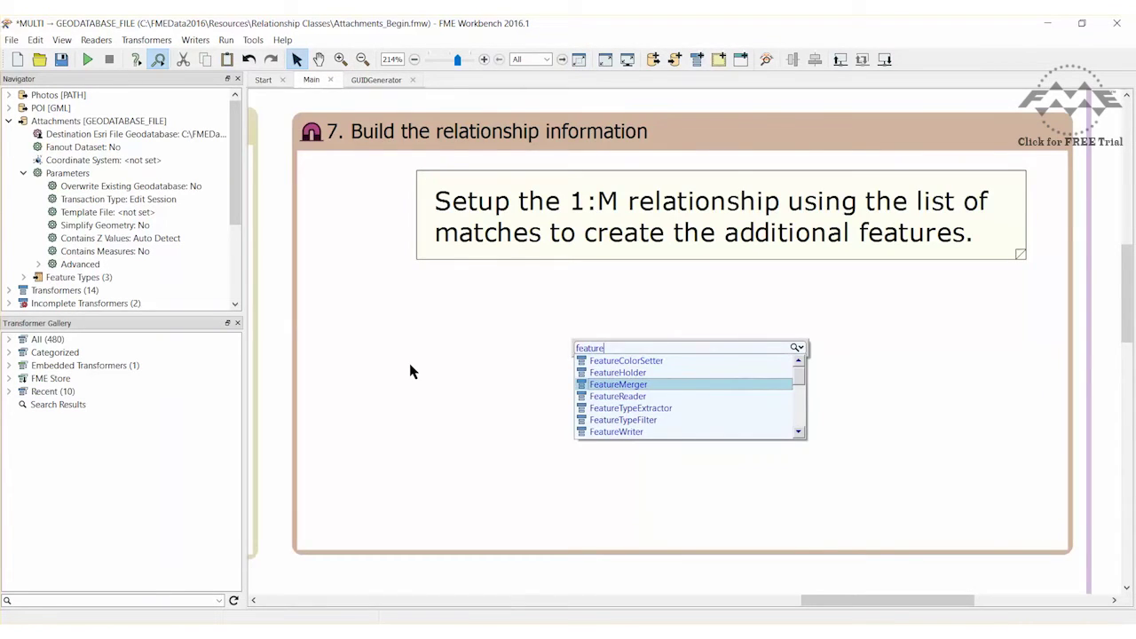
{"action": "key", "text": "Return"}
{"action": "left_click_drag", "start_coordinate": [483, 336], "coordinate": [417, 249]}
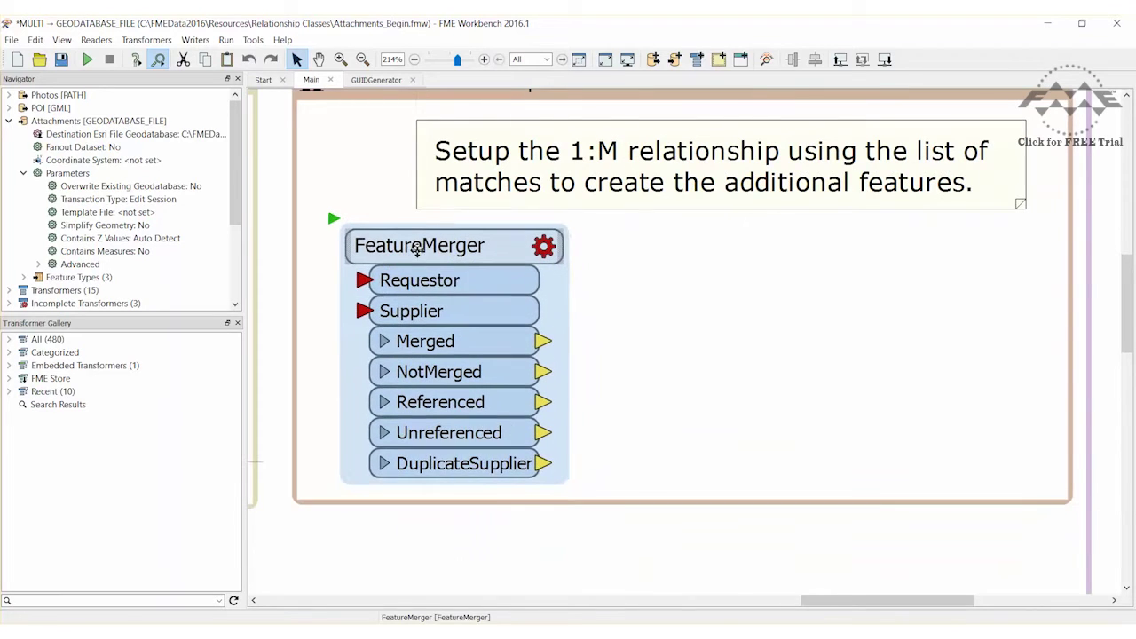
{"action": "left_click_drag", "start_coordinate": [837, 600], "coordinate": [705, 596]}
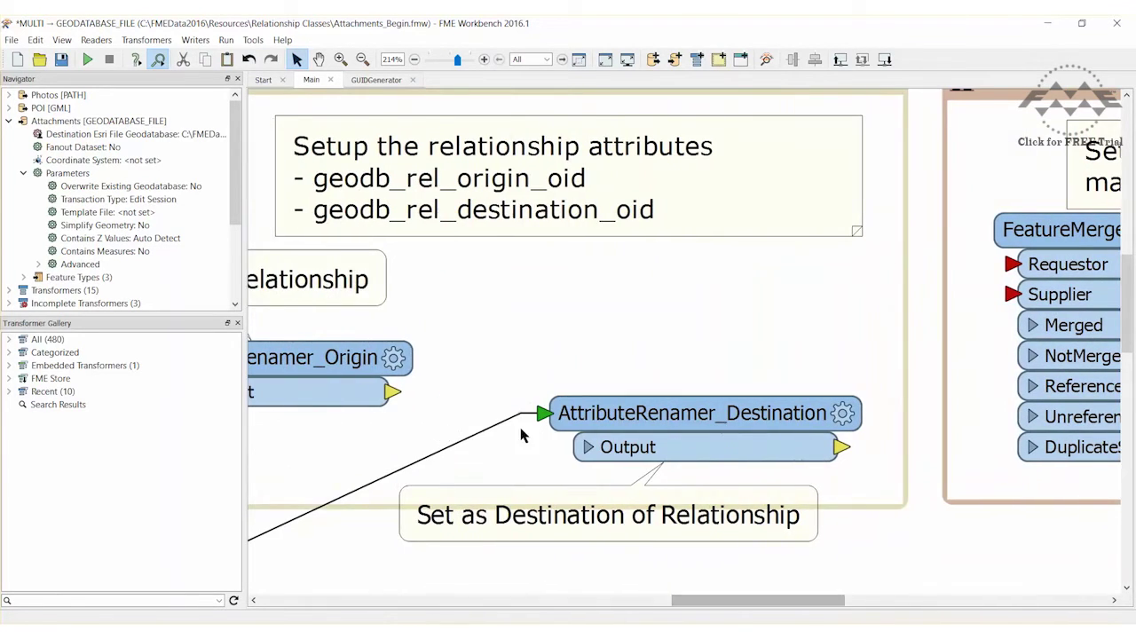
Step: Connect AttributeRenamer_Origin to the Requestor port and AttributeRenamer_Destination to the Supplier port
{"action": "left_click", "coordinate": [392, 391]}
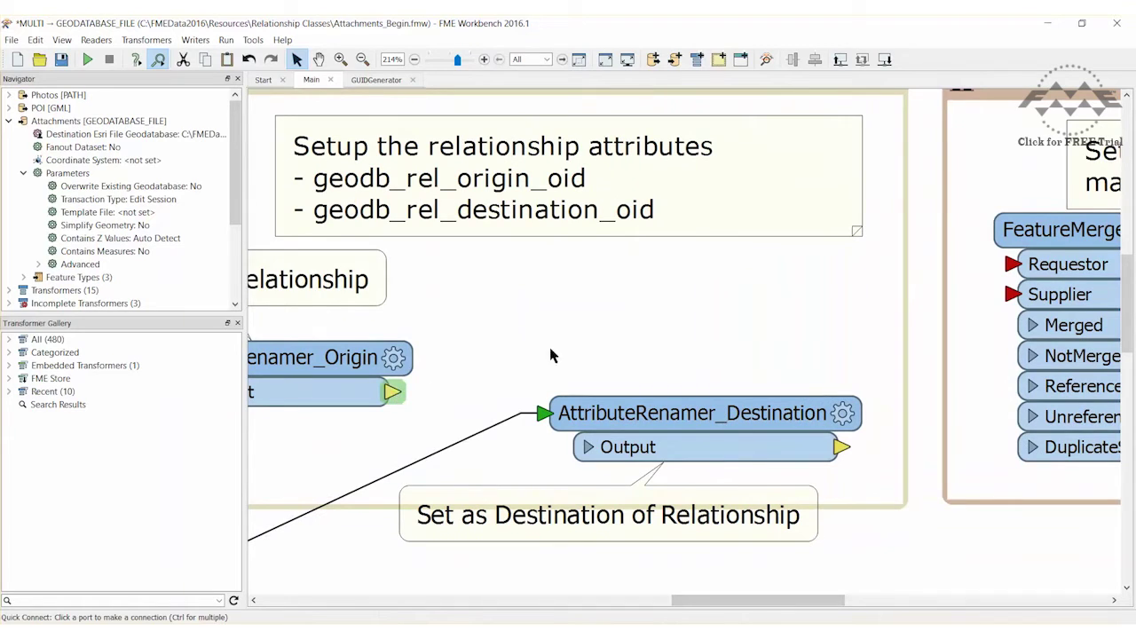
{"action": "left_click", "coordinate": [1012, 264]}
{"action": "left_click", "coordinate": [841, 446]}
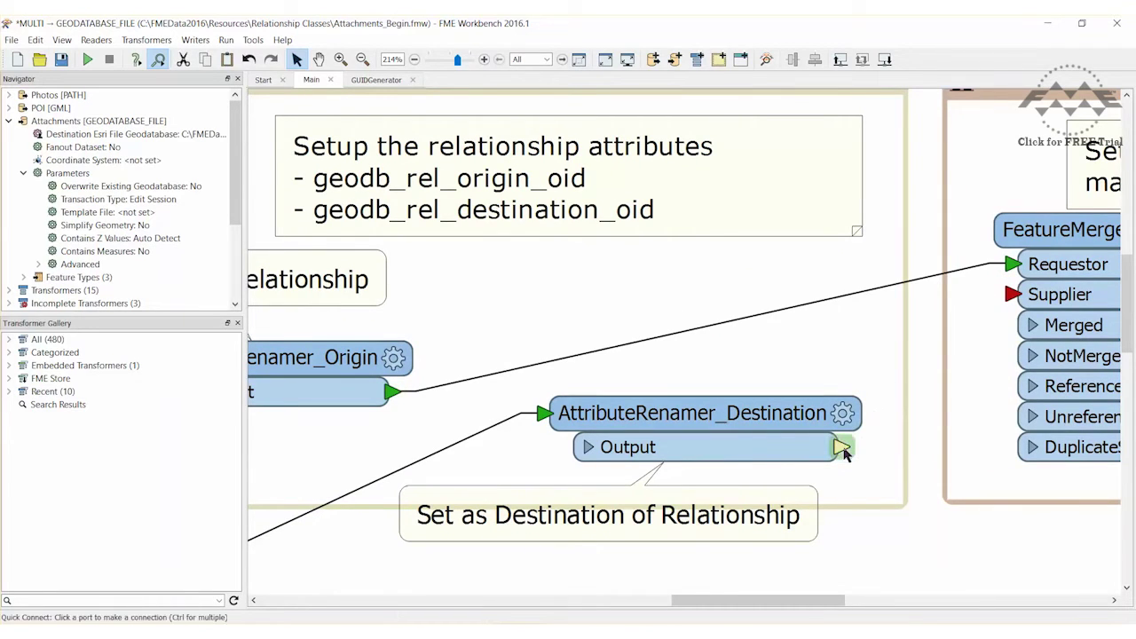
{"action": "left_click", "coordinate": [1012, 295]}
{"action": "left_click_drag", "start_coordinate": [834, 600], "coordinate": [892, 601]}
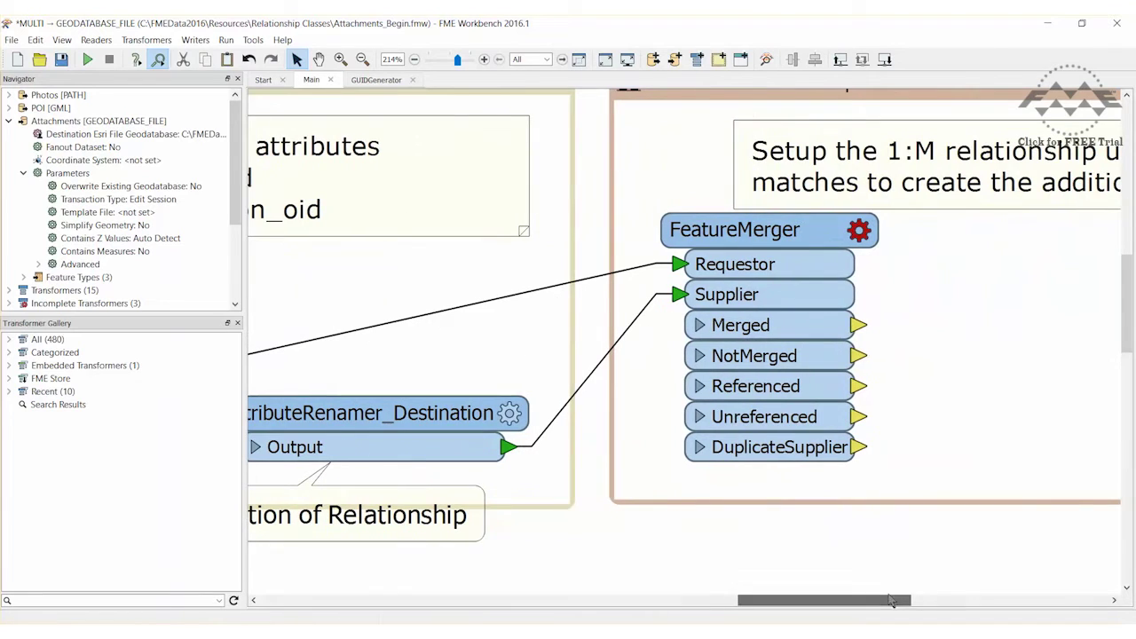
Step: Set the FeatureMerger to join requestor Name on supplier path_rootname
{"action": "double_click", "coordinate": [781, 230]}
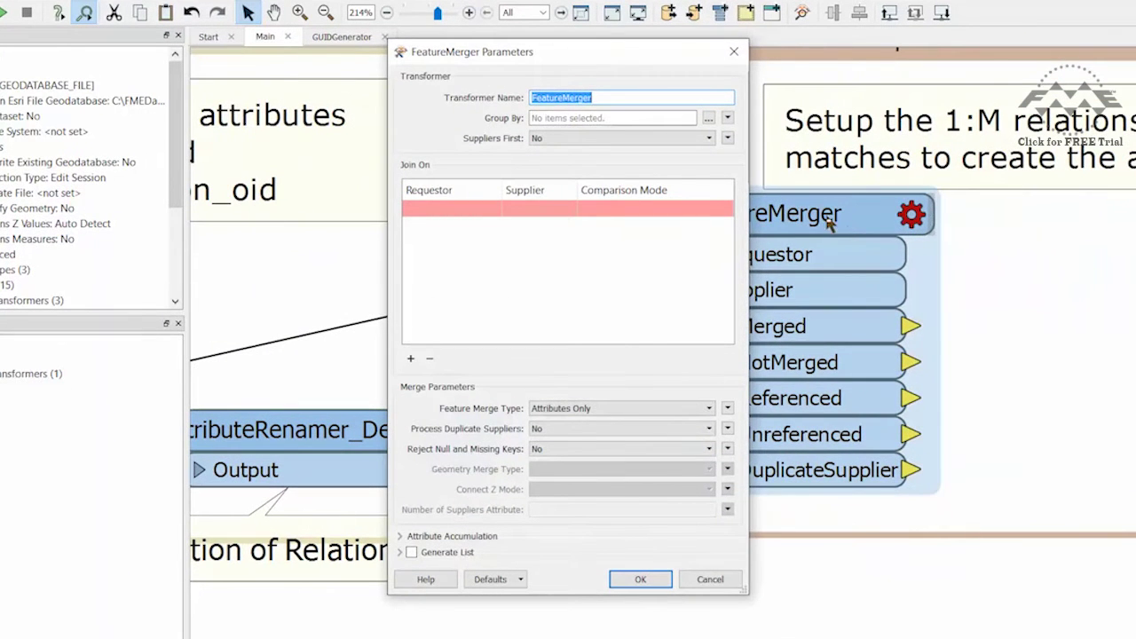
{"action": "left_click", "coordinate": [494, 209]}
{"action": "mouse_move", "coordinate": [542, 227]}
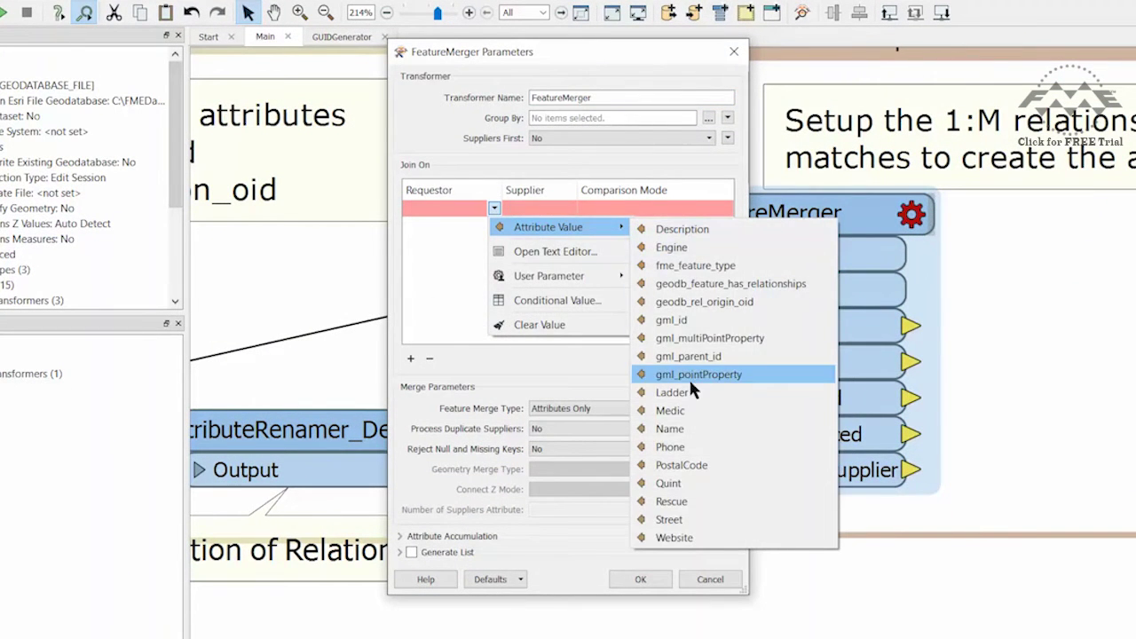
{"action": "left_click", "coordinate": [669, 429]}
{"action": "left_click", "coordinate": [569, 209]}
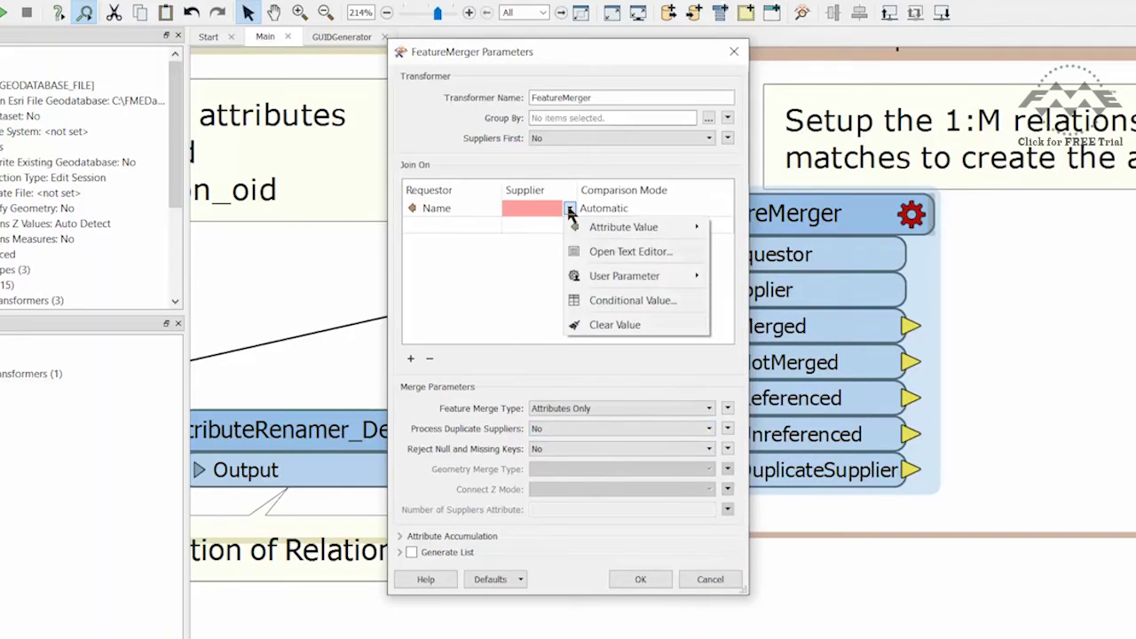
{"action": "mouse_move", "coordinate": [590, 228]}
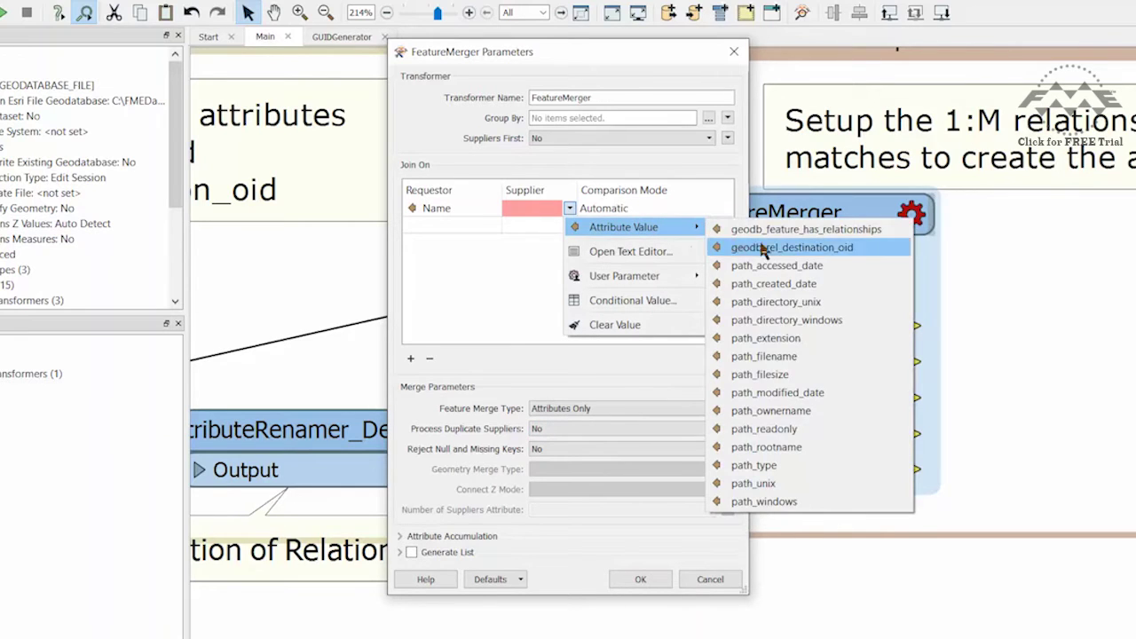
{"action": "left_click", "coordinate": [765, 448]}
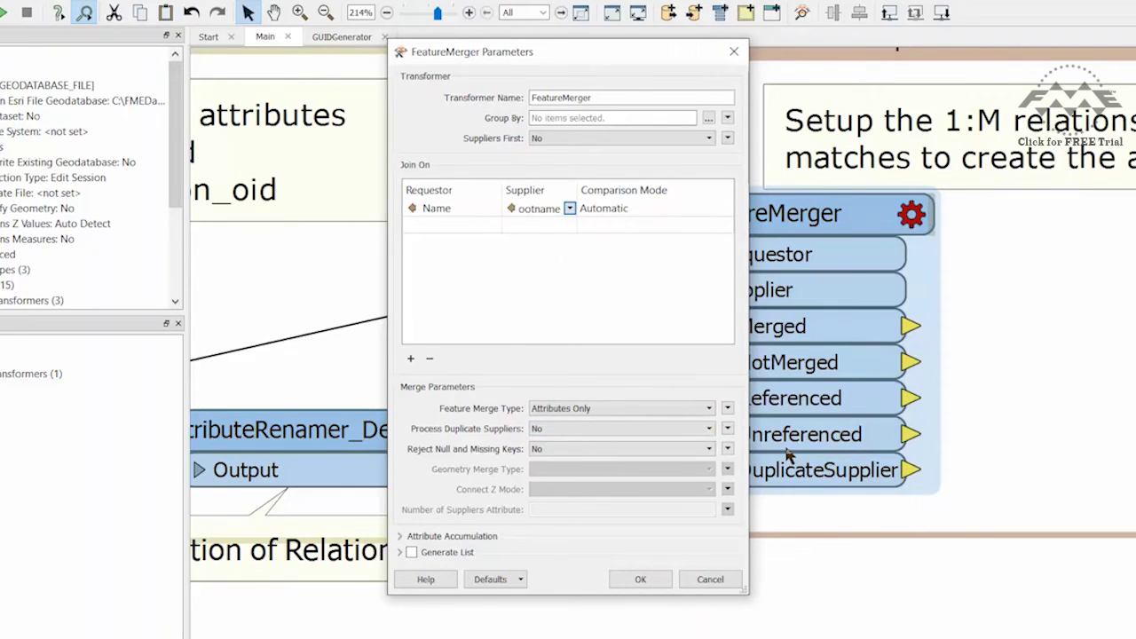
Step: Process duplicate suppliers and generate a list named Docs
{"action": "left_click", "coordinate": [706, 427]}
{"action": "left_click", "coordinate": [695, 440]}
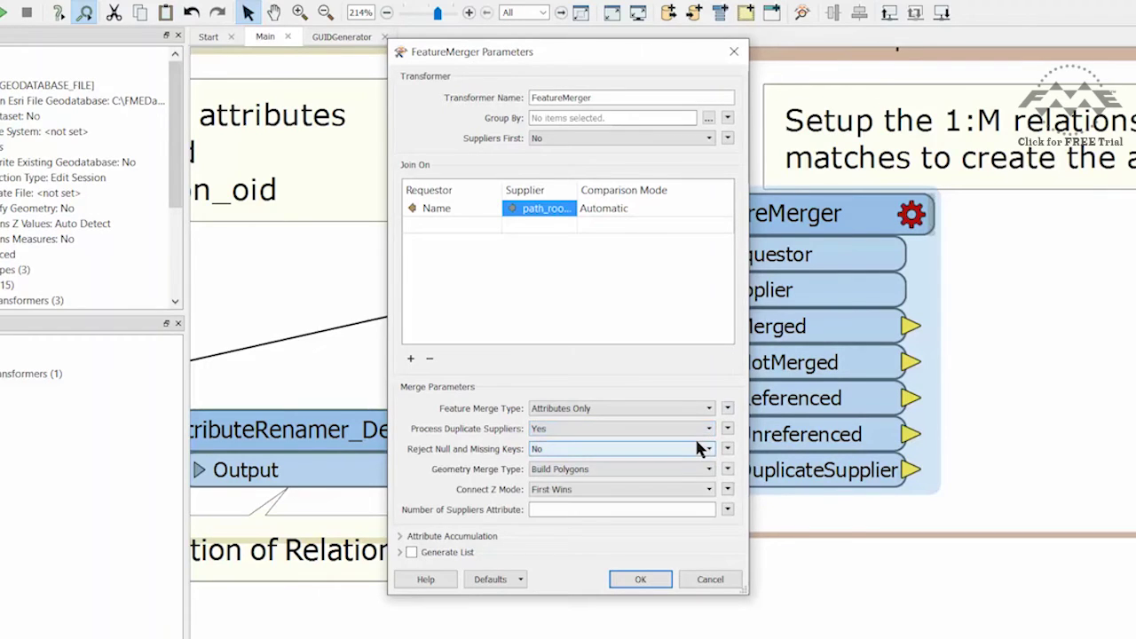
{"action": "left_click", "coordinate": [411, 552]}
{"action": "left_click", "coordinate": [543, 541]}
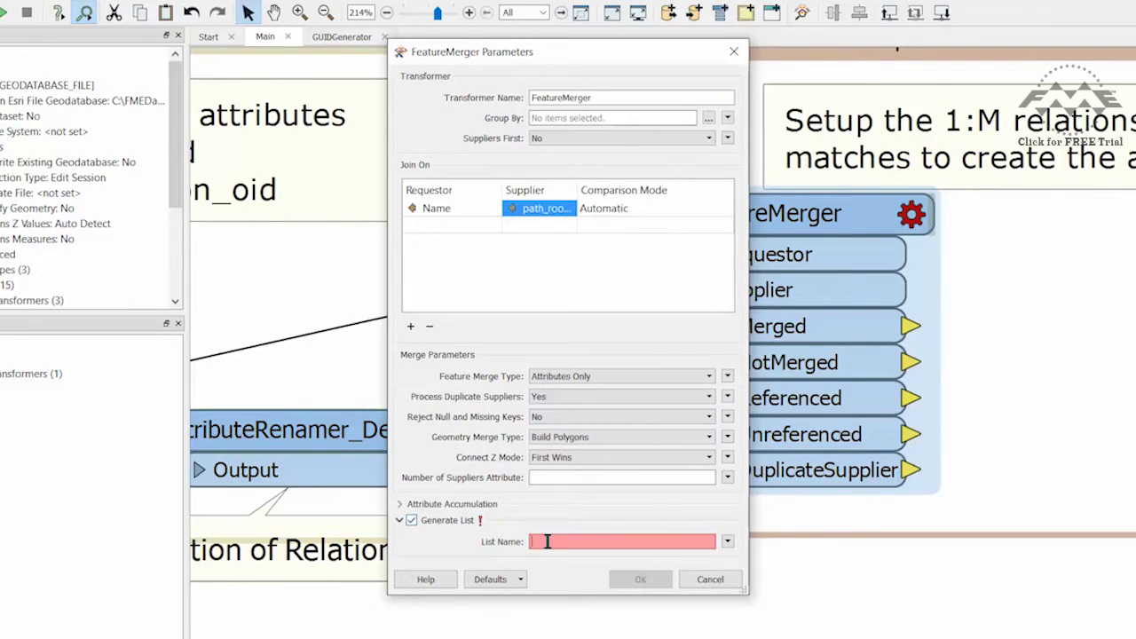
{"action": "type", "text": "Docs"}
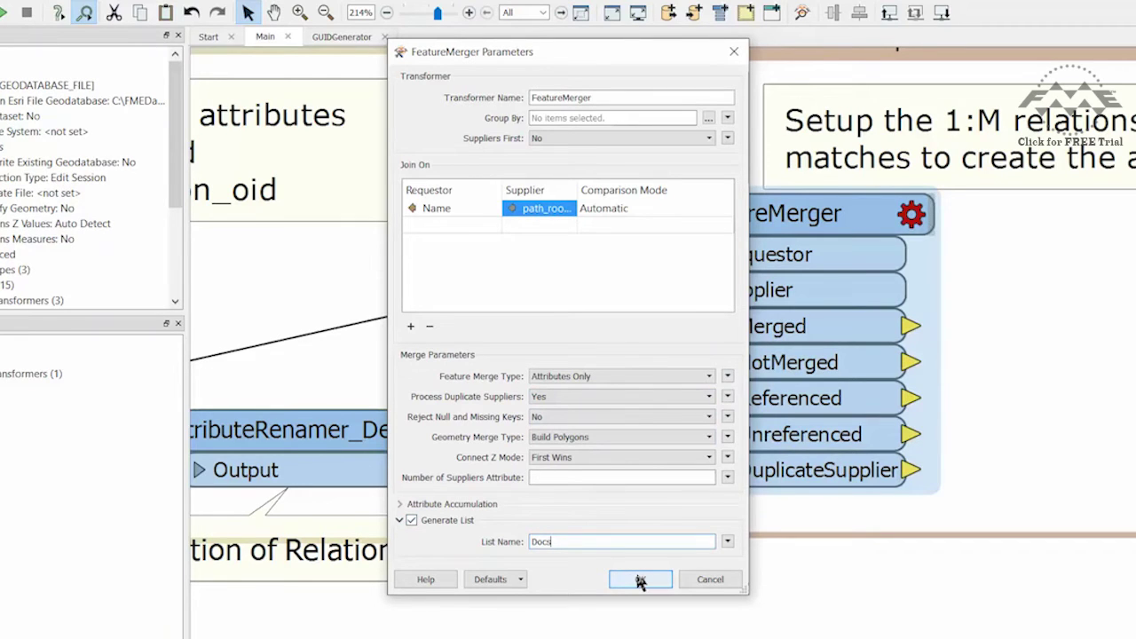
{"action": "left_click", "coordinate": [639, 580]}
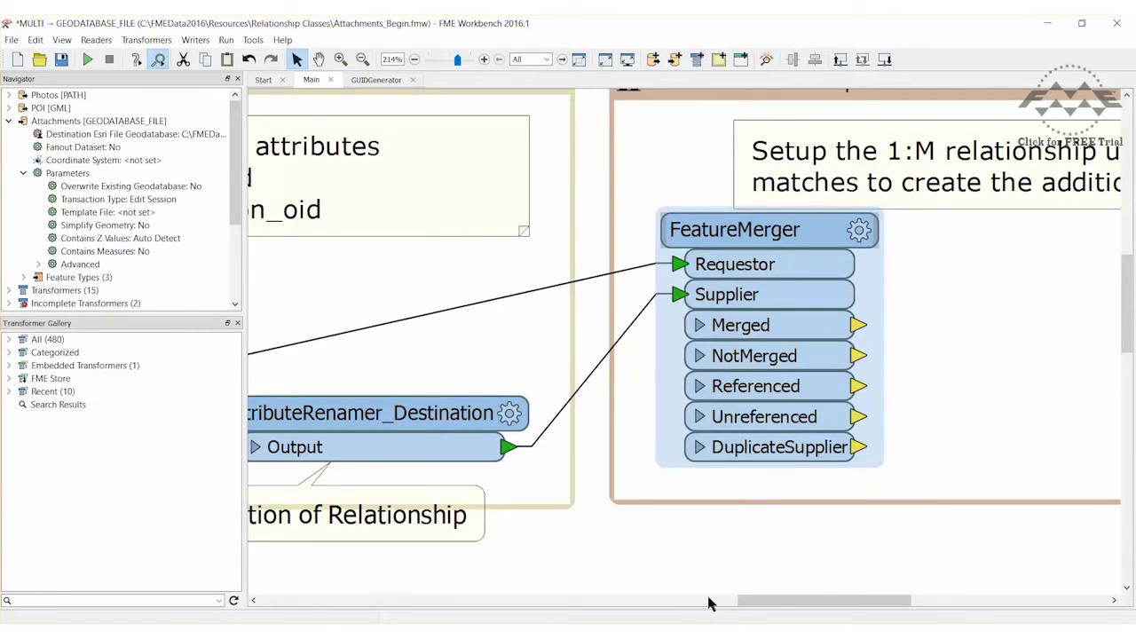
Step: Add a ListExploder and attach it to the FeatureMerger's Merged output
{"action": "left_click_drag", "start_coordinate": [761, 600], "coordinate": [830, 596]}
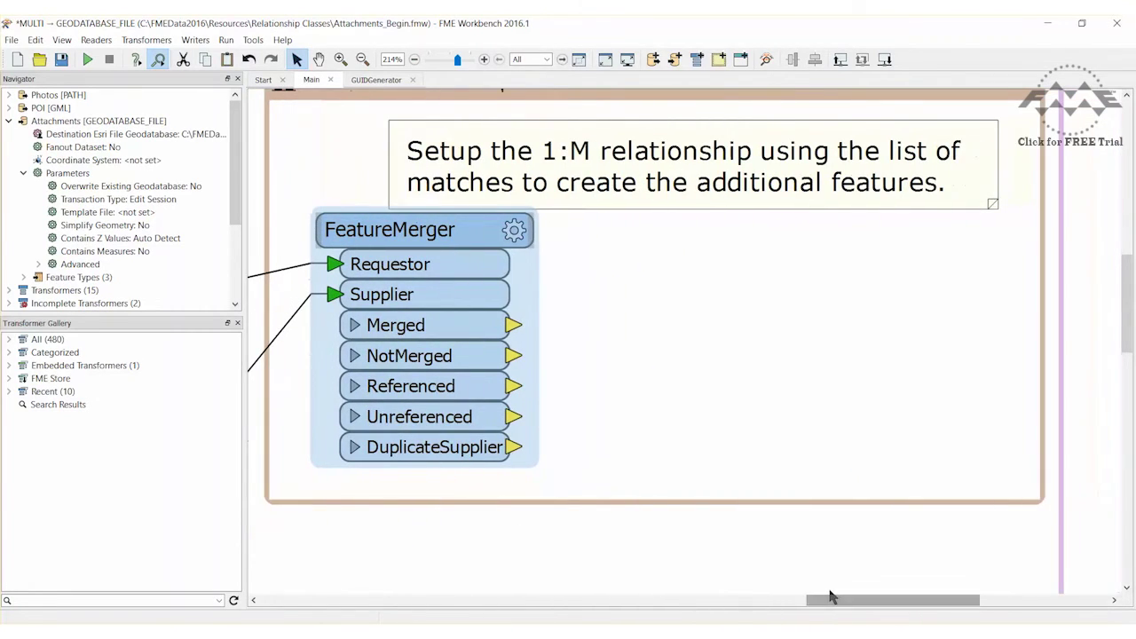
{"action": "left_click", "coordinate": [781, 390]}
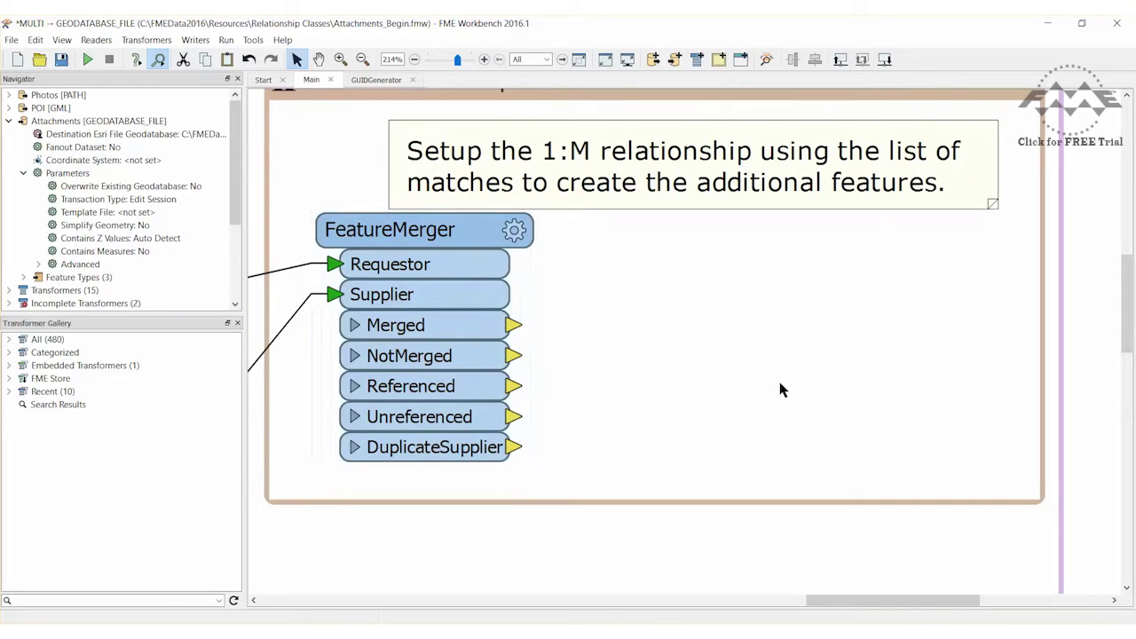
{"action": "type", "text": "listexpl"}
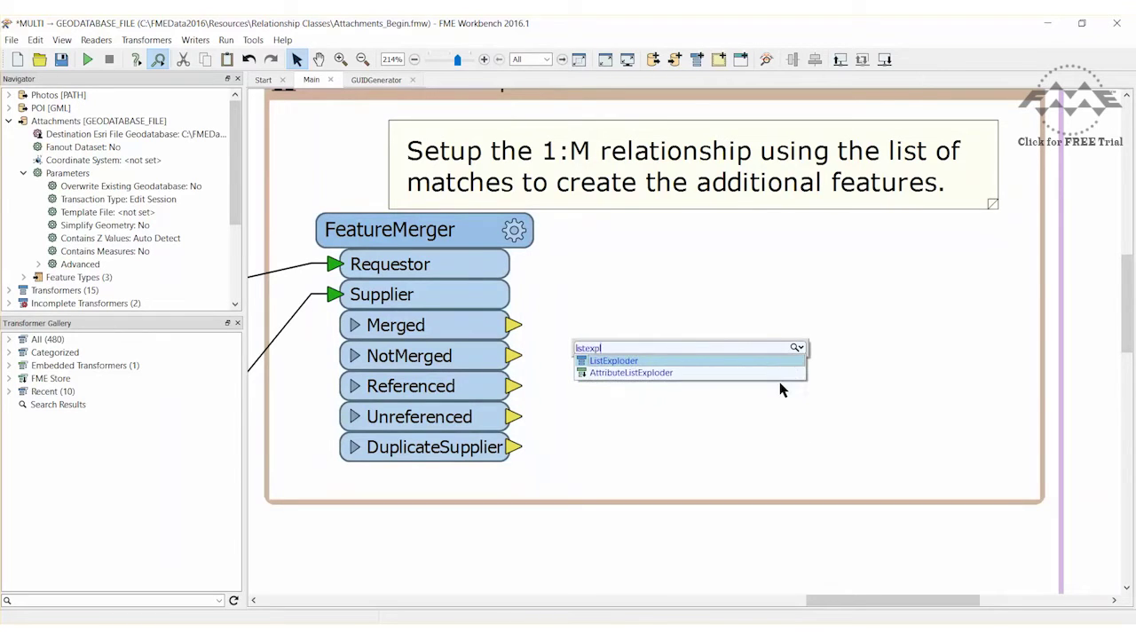
{"action": "type", "text": "oder"}
{"action": "key", "text": "Return"}
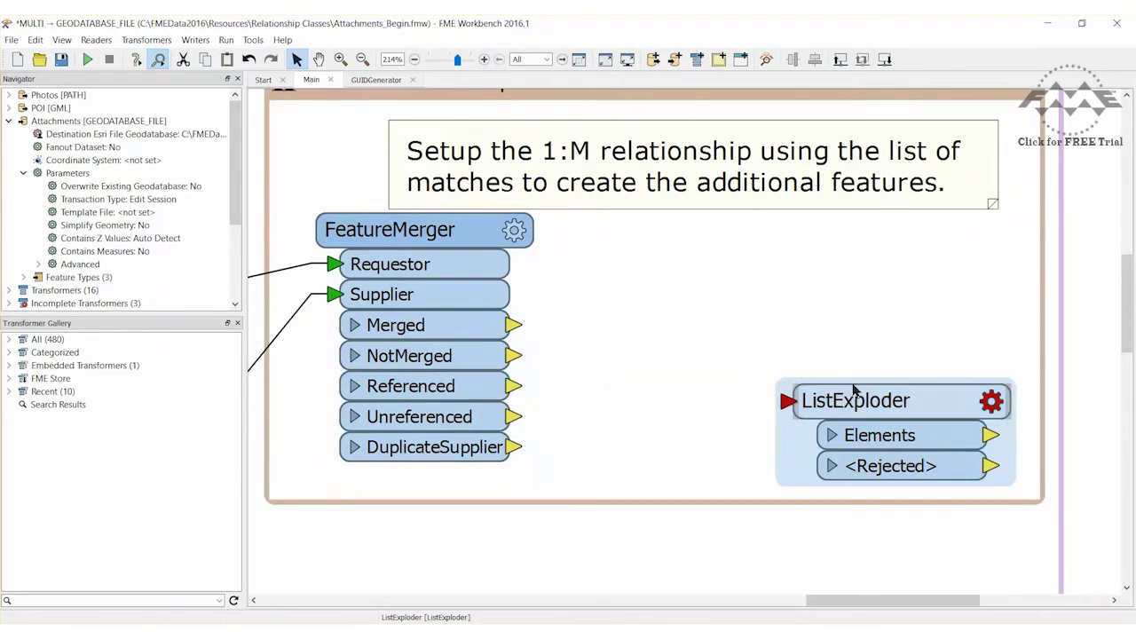
{"action": "left_click_drag", "start_coordinate": [852, 392], "coordinate": [650, 326]}
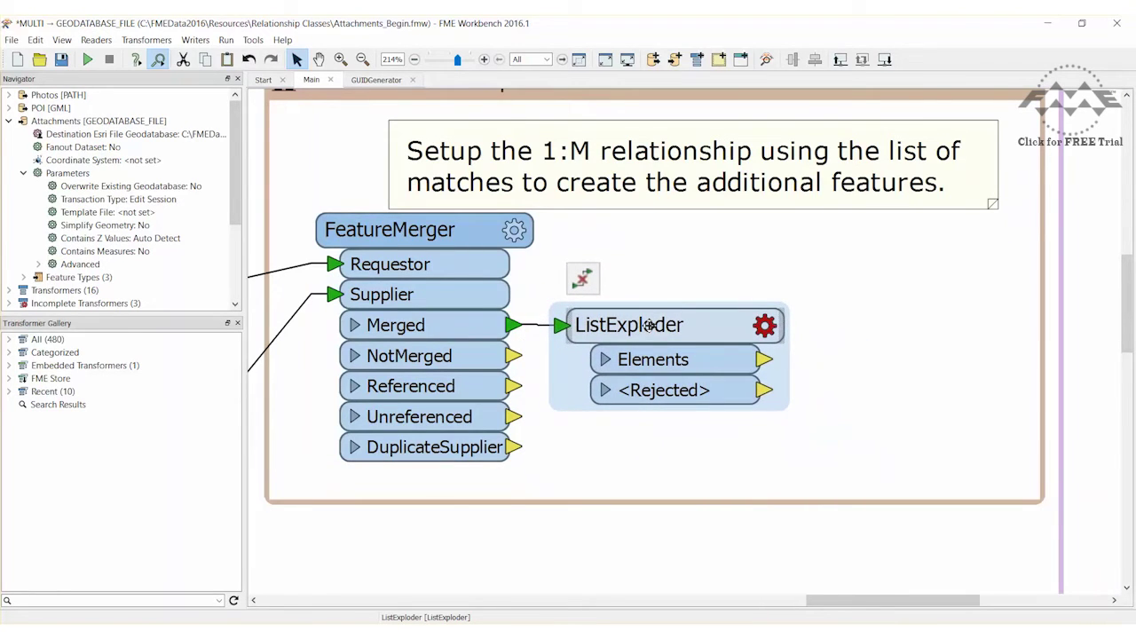
Step: Set the ListExploder's list attribute to Docs{}
{"action": "double_click", "coordinate": [651, 325]}
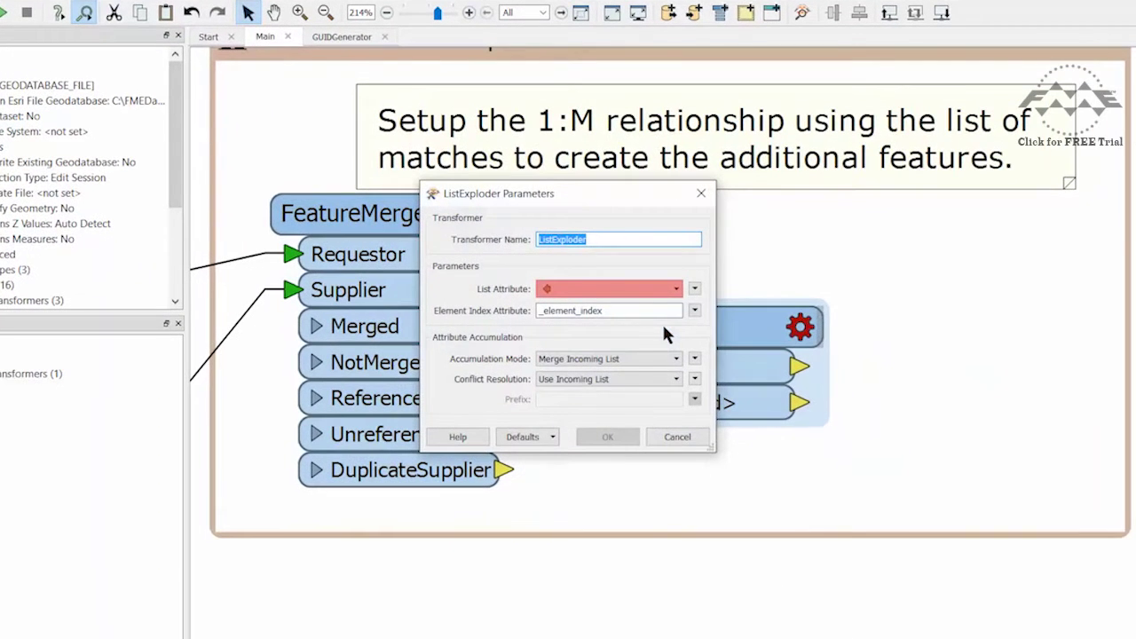
{"action": "left_click", "coordinate": [679, 290]}
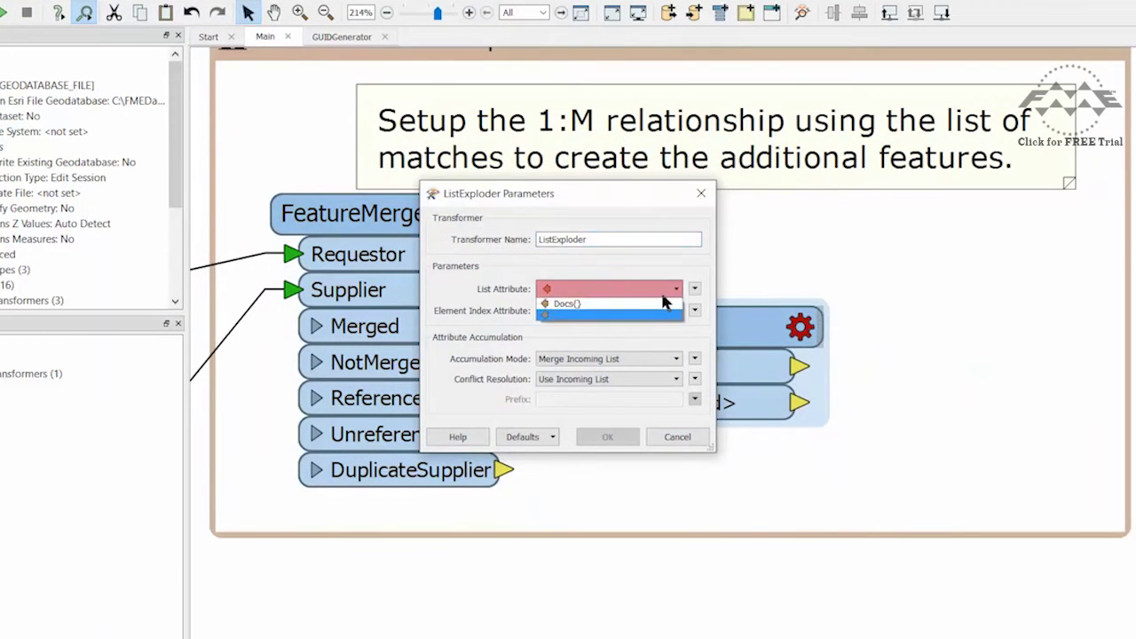
{"action": "left_click", "coordinate": [659, 306]}
{"action": "left_click", "coordinate": [596, 437]}
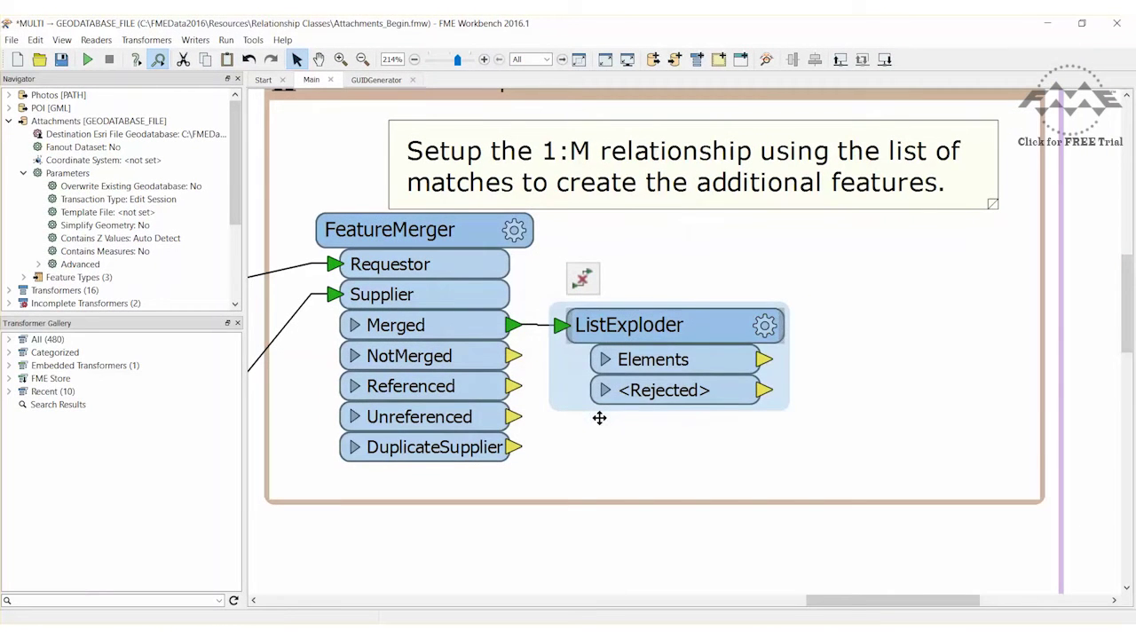
Step: Add an AttributeCreator fed by ListExploder's Elements output and open its parameters
{"action": "left_click", "coordinate": [658, 432]}
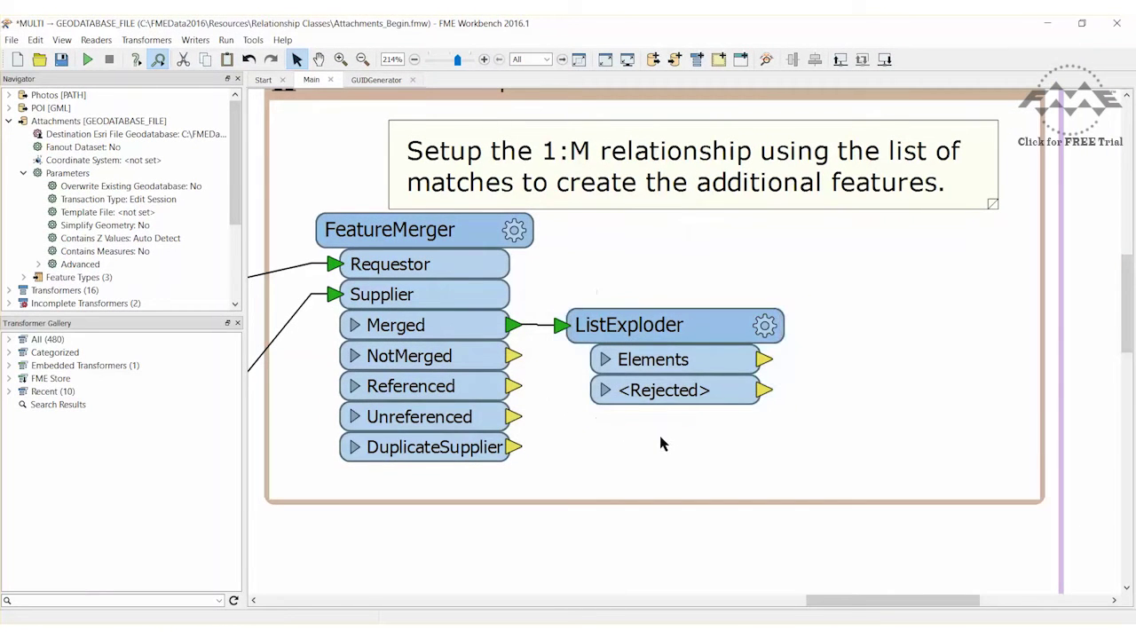
{"action": "type", "text": "attributecreator"}
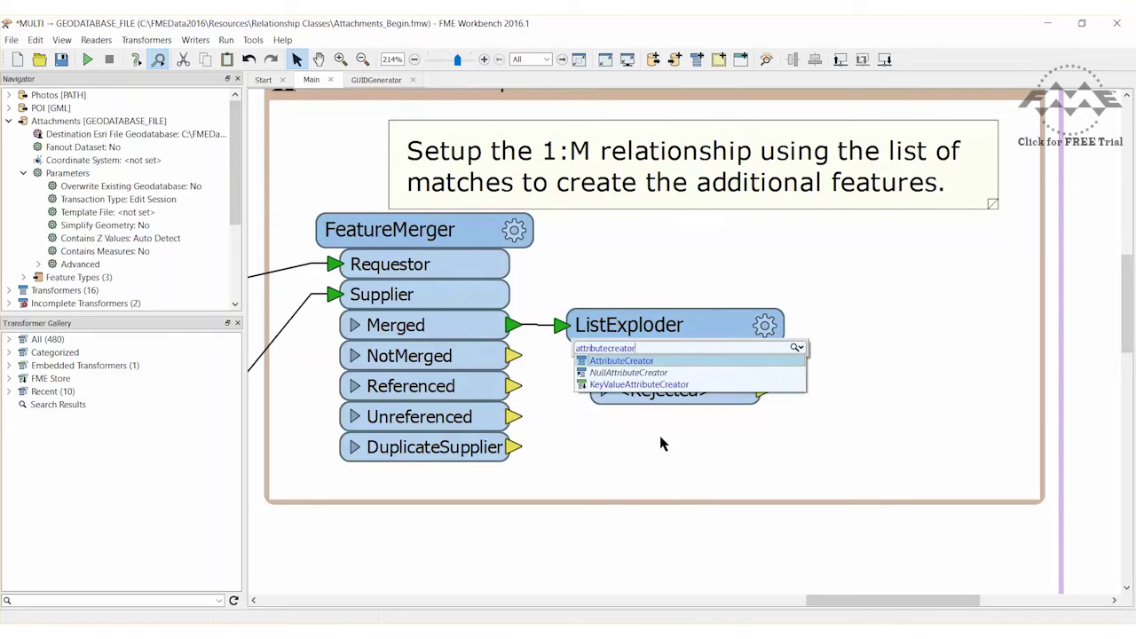
{"action": "key", "text": "Return"}
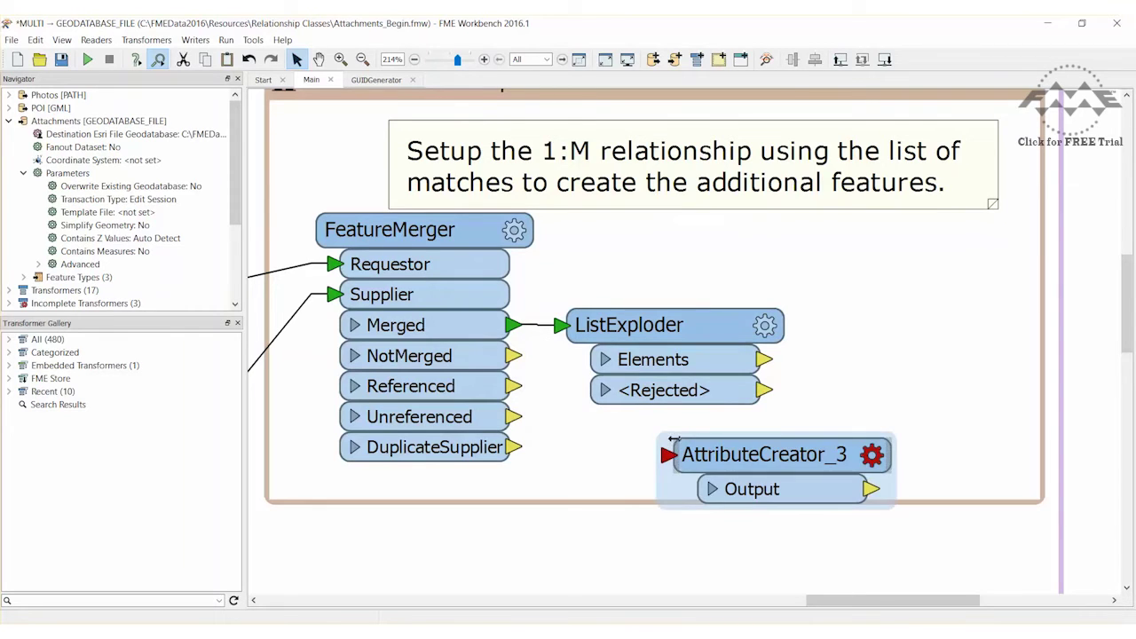
{"action": "left_click_drag", "start_coordinate": [730, 448], "coordinate": [863, 356]}
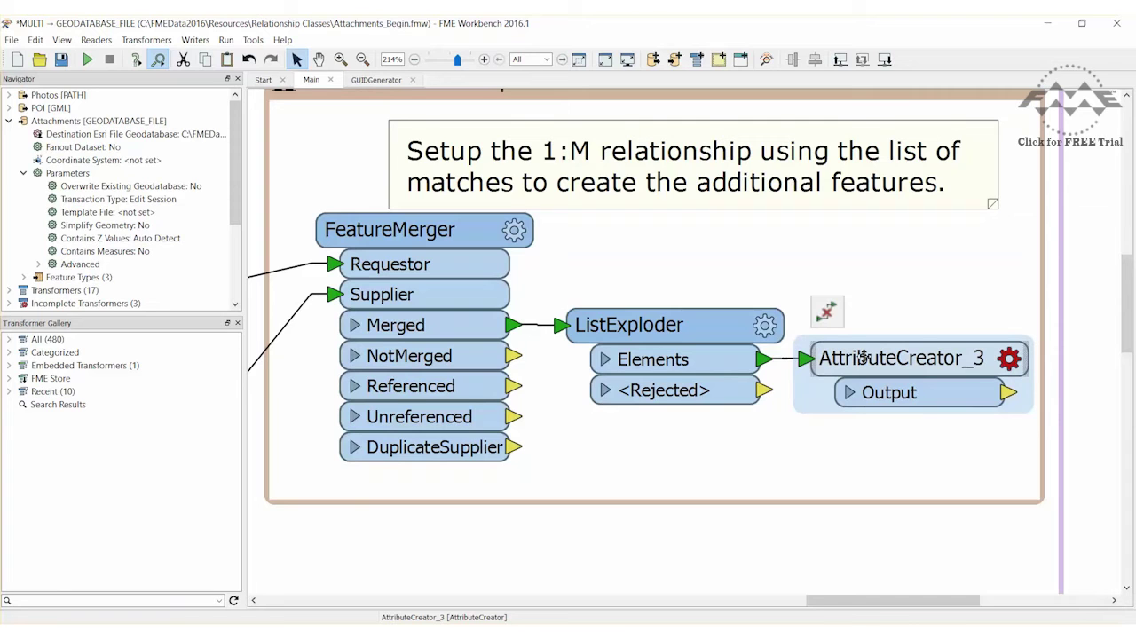
{"action": "double_click", "coordinate": [861, 357]}
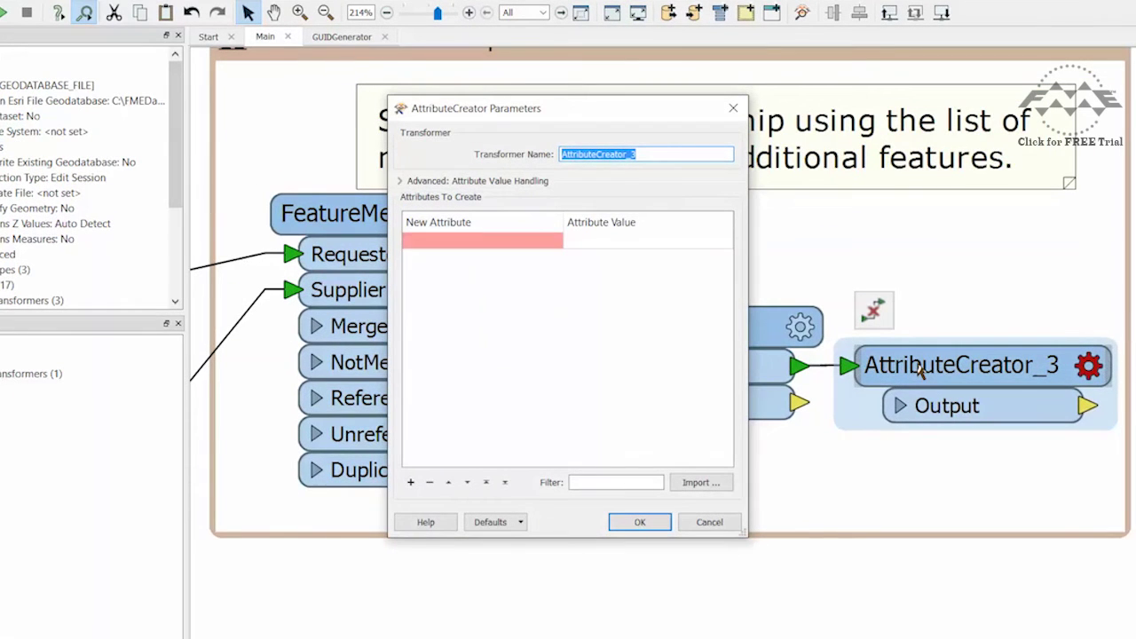
Step: Define attribute geodb_type with value geodb_relationship in AttributeCreator_3 and confirm
{"action": "left_click", "coordinate": [489, 239]}
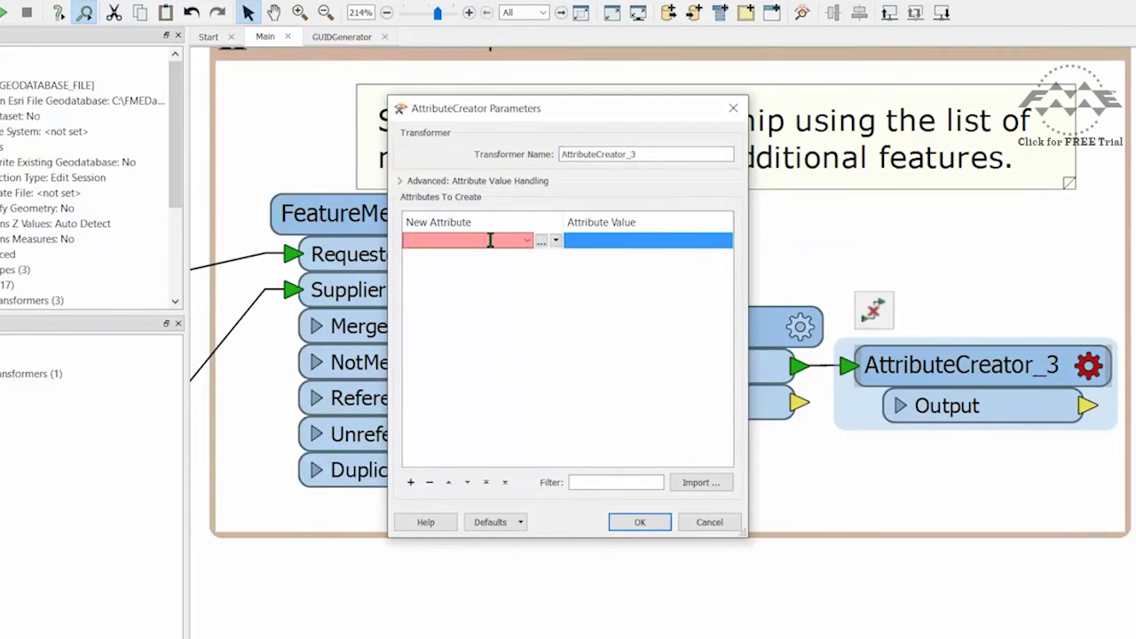
{"action": "type", "text": "geodb_type"}
{"action": "left_click", "coordinate": [591, 242]}
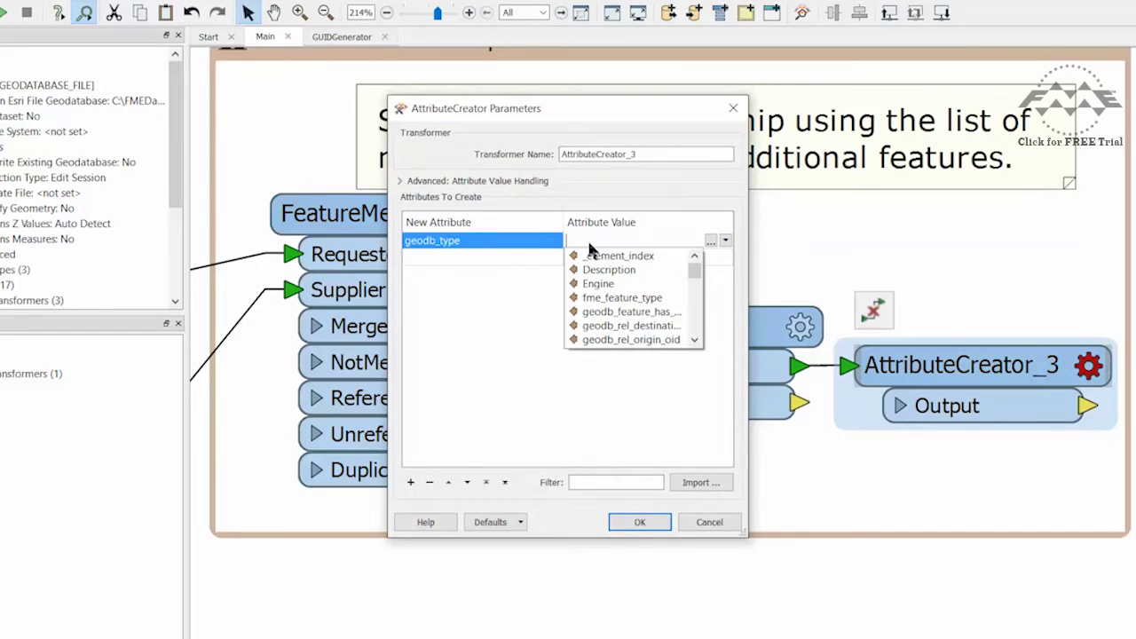
{"action": "type", "text": "geodb"}
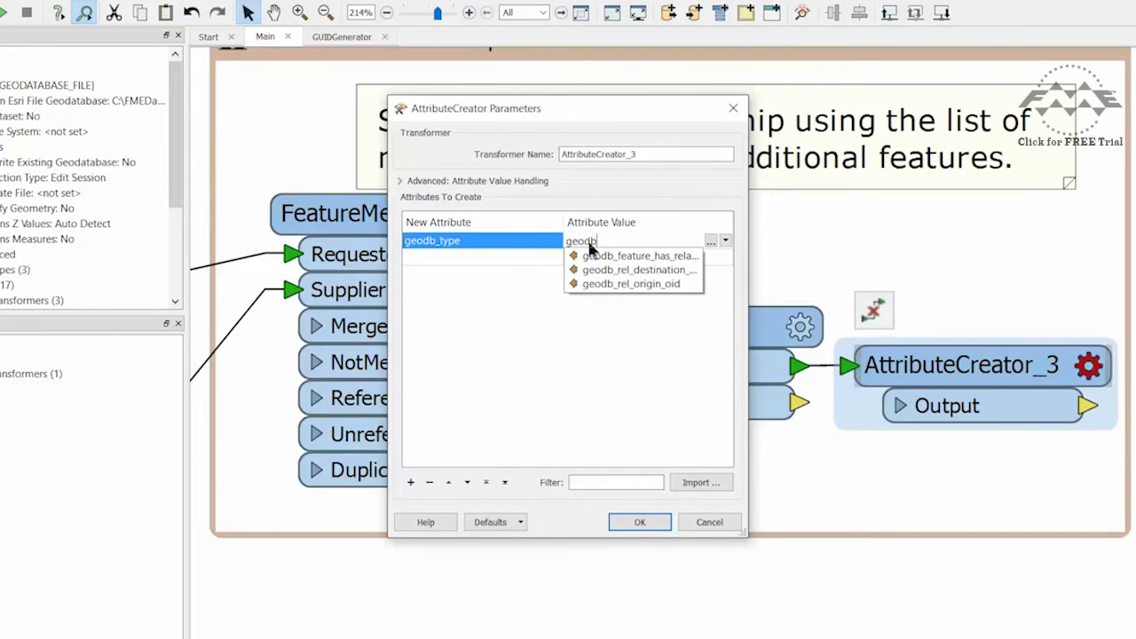
{"action": "type", "text": "_relationship"}
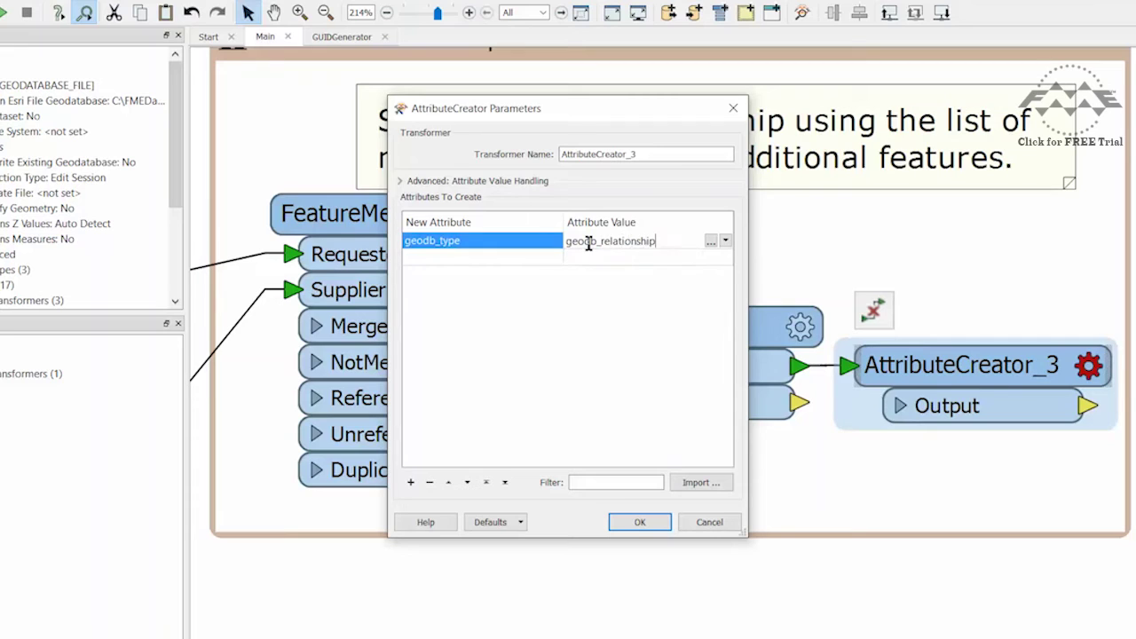
{"action": "key", "text": "Return"}
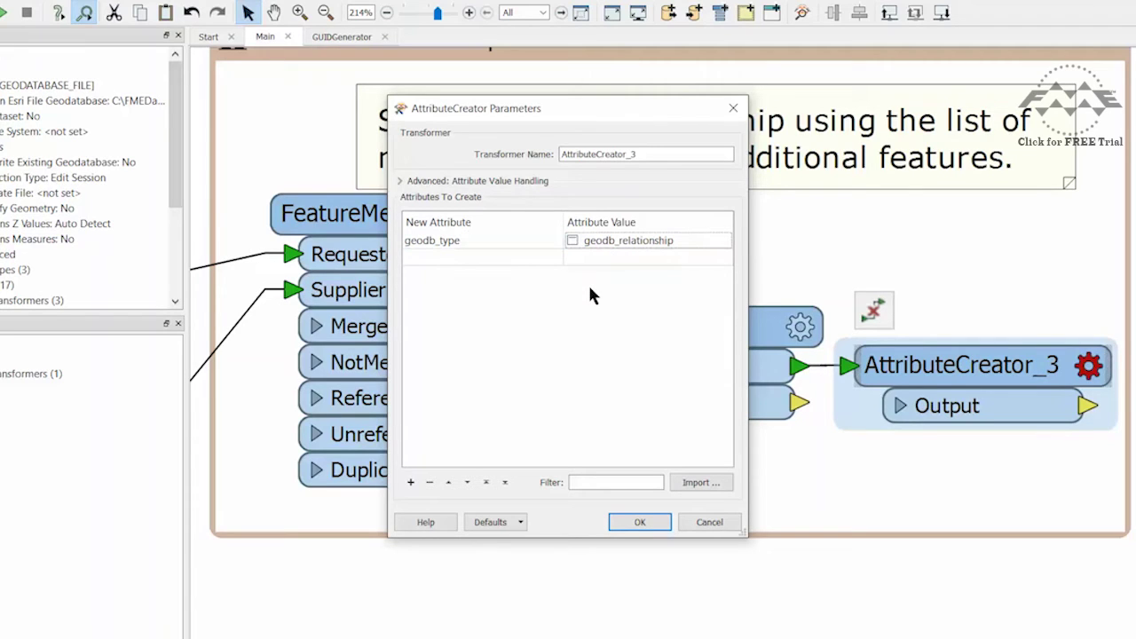
{"action": "left_click", "coordinate": [633, 523]}
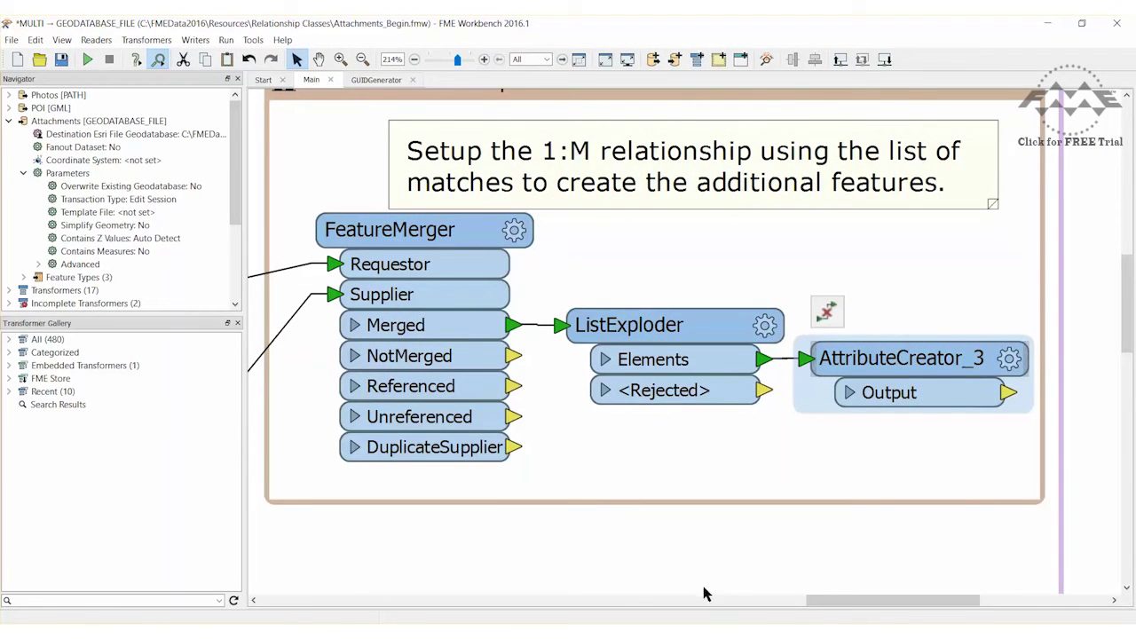
Step: Link AttributeCreator_3's output to the ATTACHREL writer, then zoom onto the Attachment table section
{"action": "left_click_drag", "start_coordinate": [825, 601], "coordinate": [923, 607]}
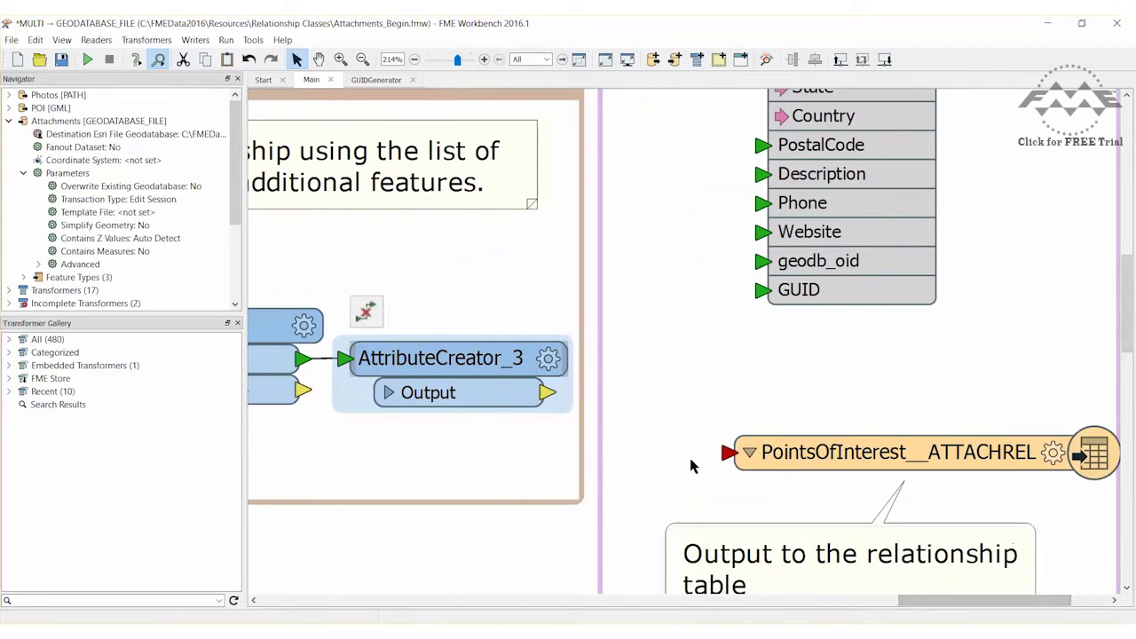
{"action": "left_click", "coordinate": [546, 392]}
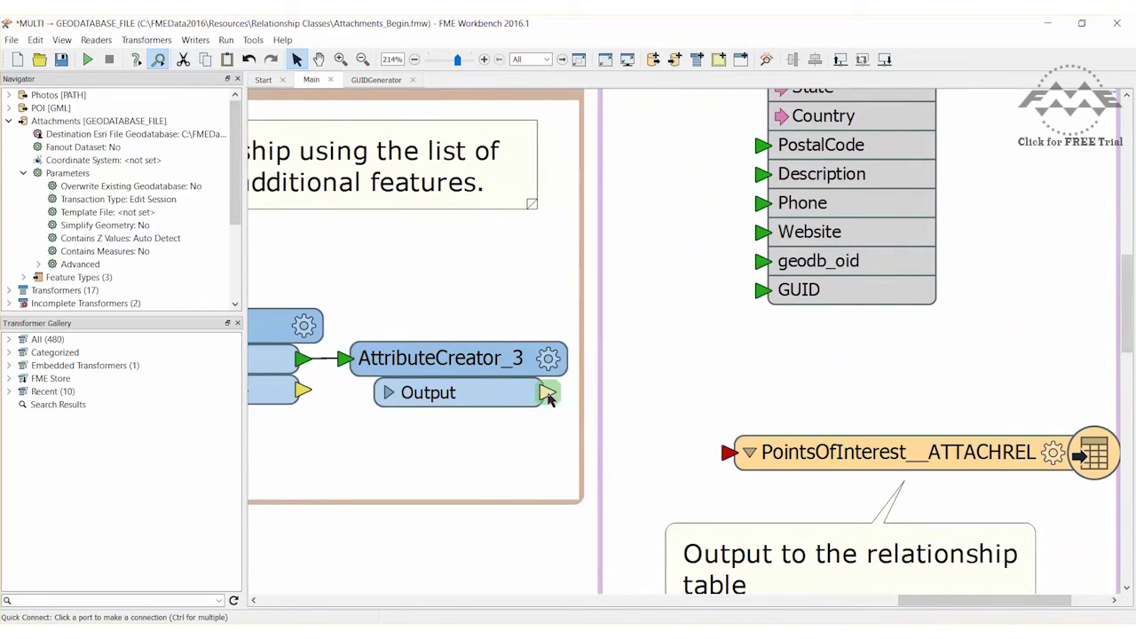
{"action": "left_click", "coordinate": [727, 453]}
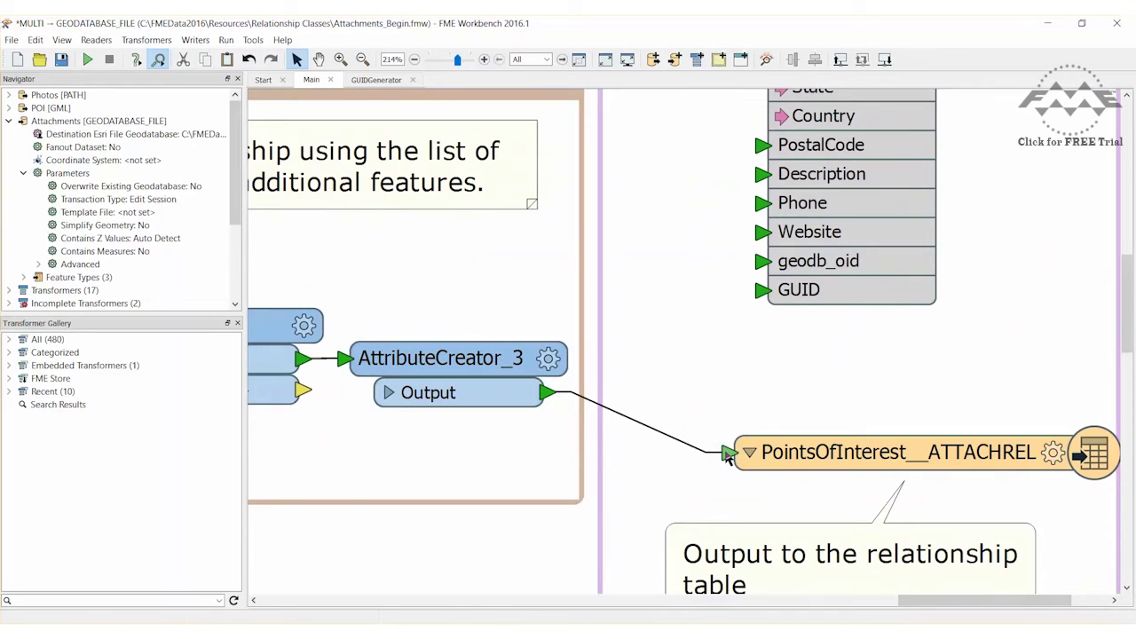
{"action": "left_click", "coordinate": [577, 60]}
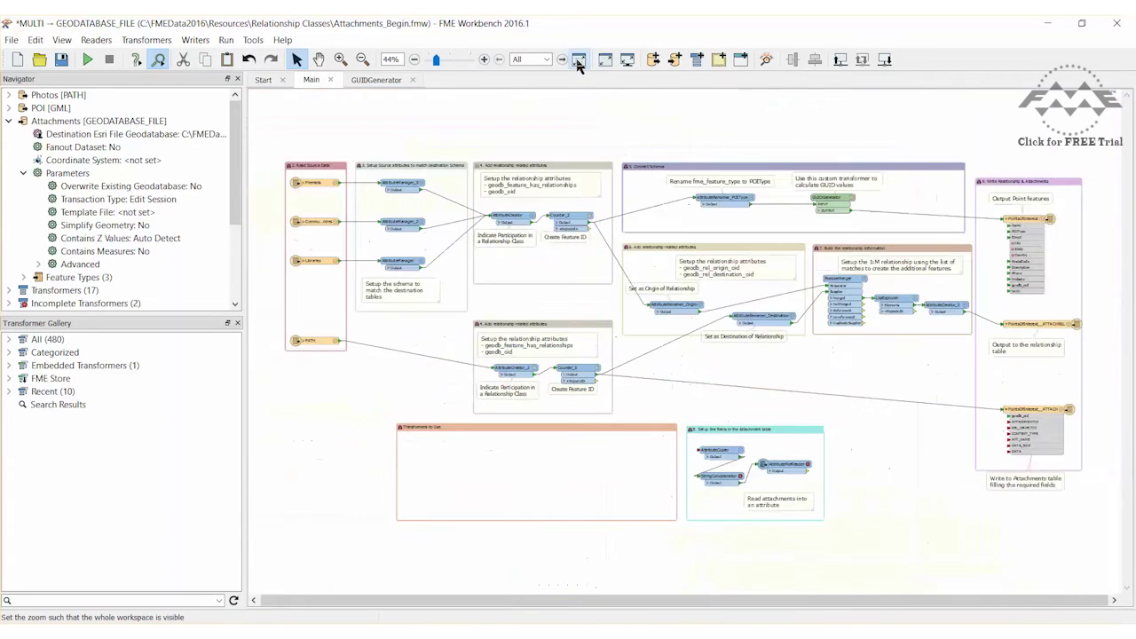
{"action": "left_click", "coordinate": [341, 60]}
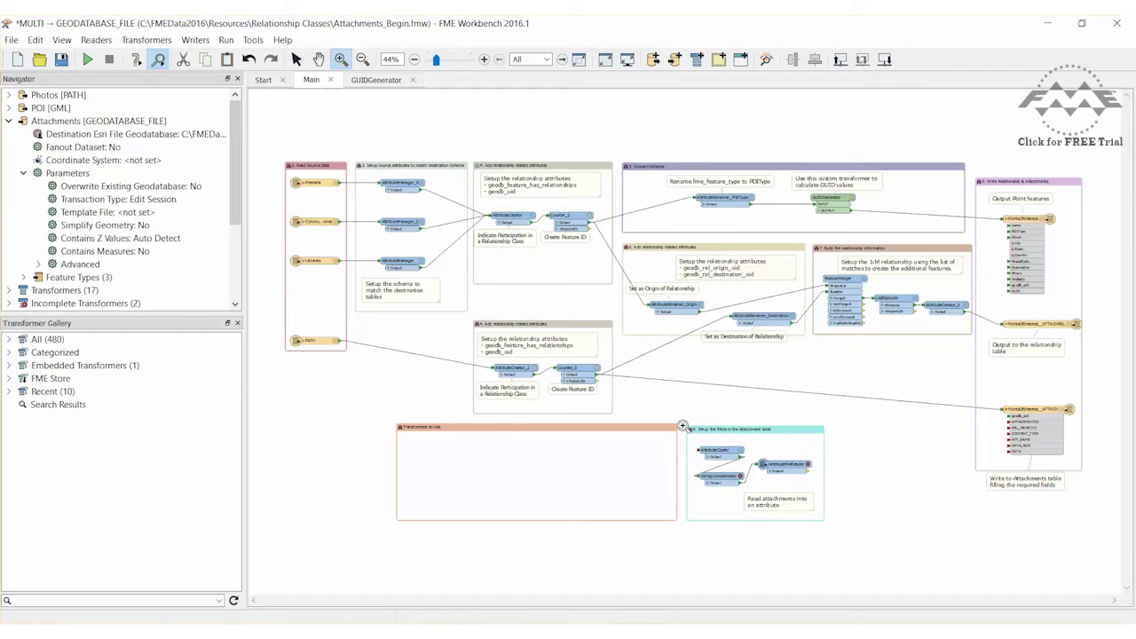
{"action": "left_click_drag", "start_coordinate": [683, 426], "coordinate": [830, 524]}
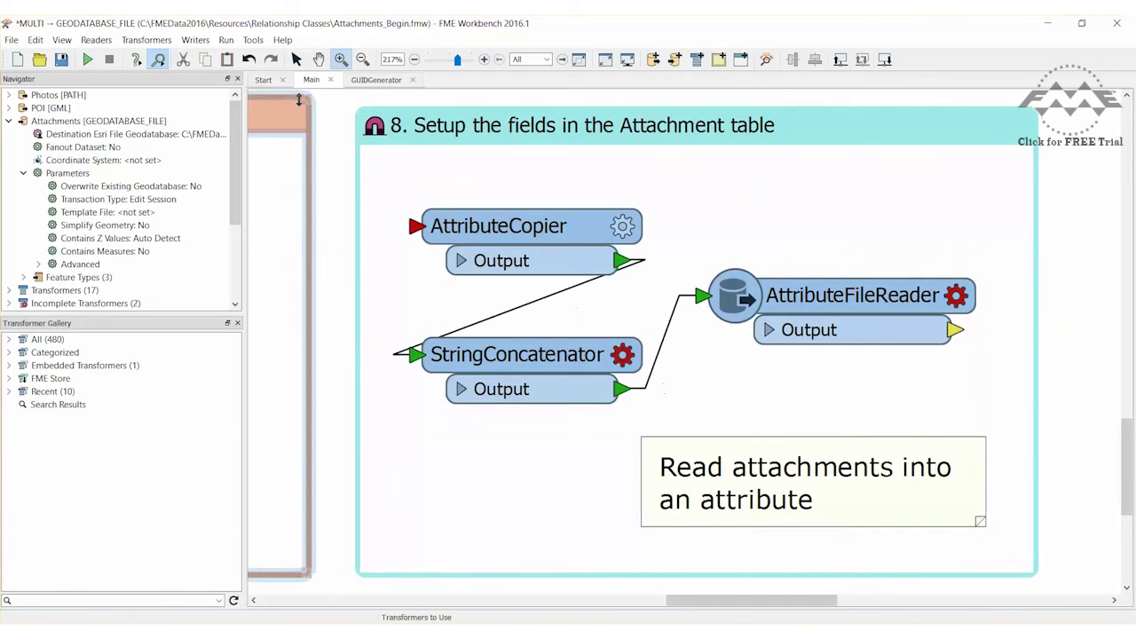
{"action": "left_click", "coordinate": [297, 59]}
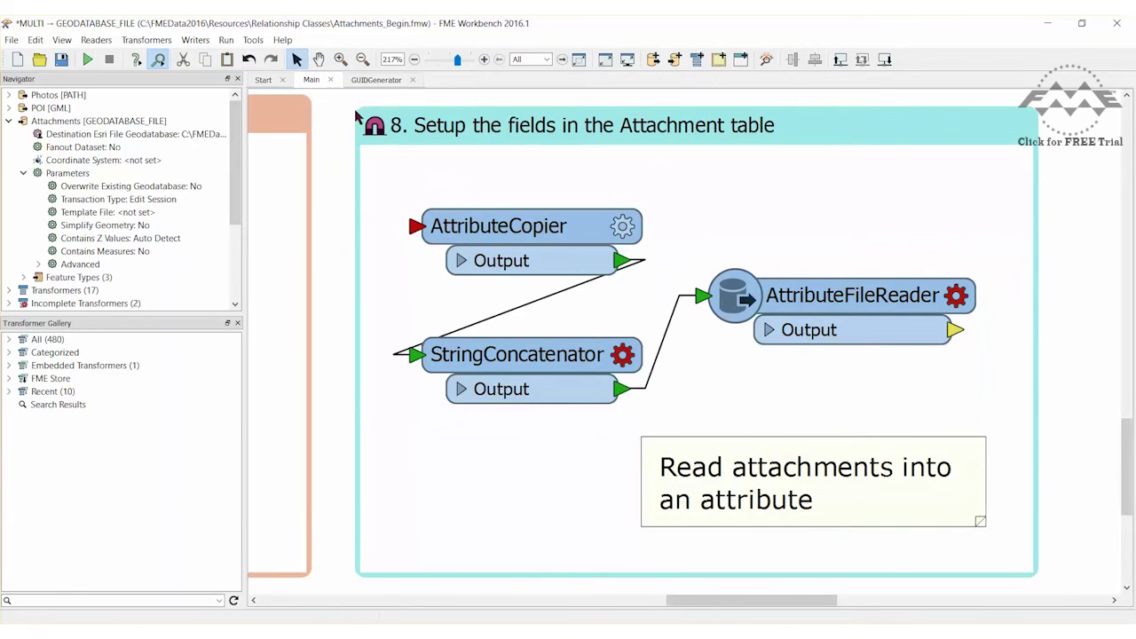
{"action": "double_click", "coordinate": [497, 229]}
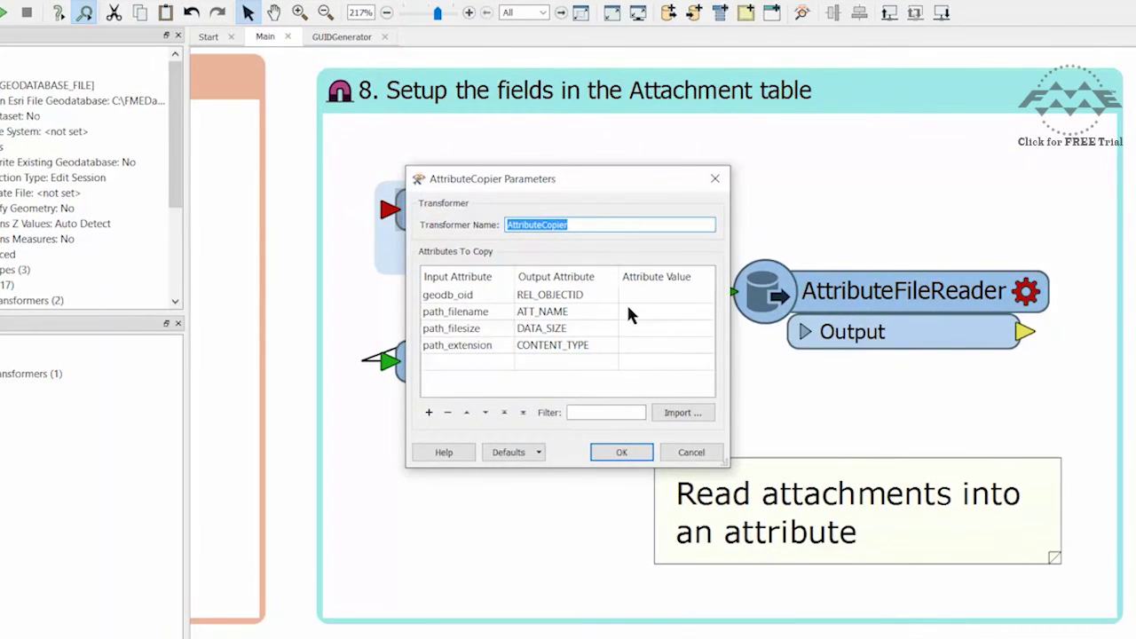
{"action": "left_click", "coordinate": [622, 451]}
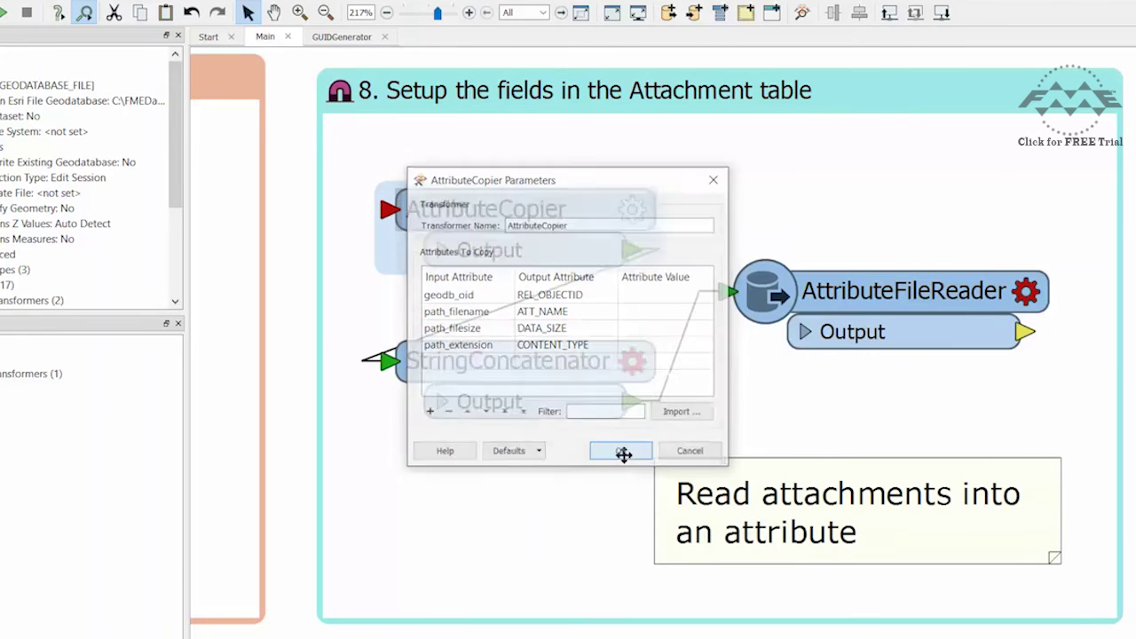
{"action": "double_click", "coordinate": [533, 363]}
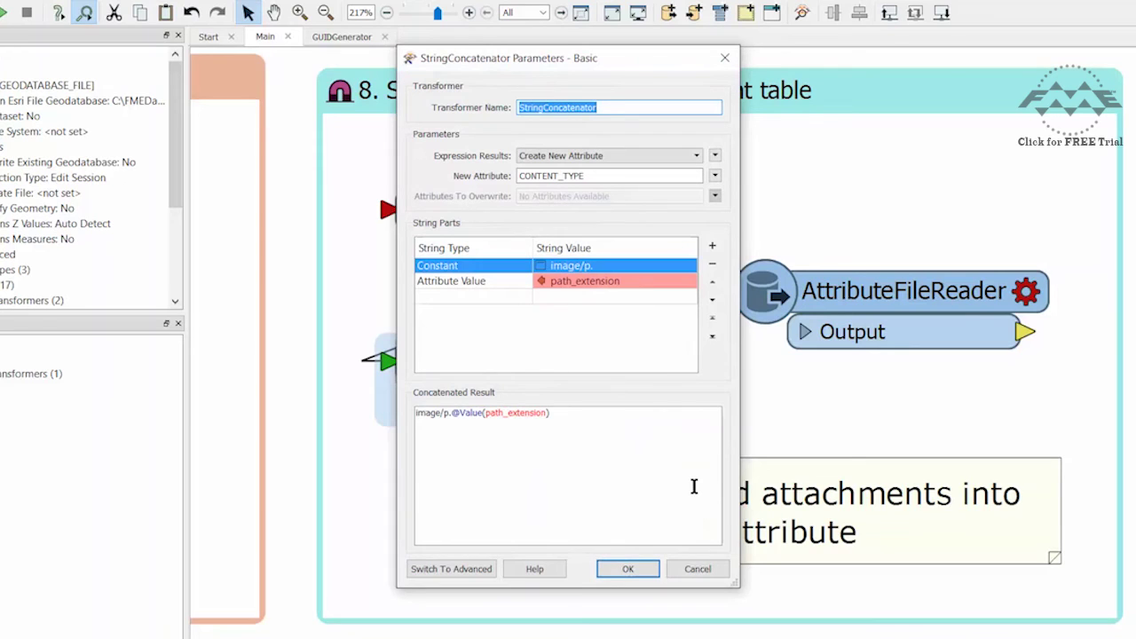
{"action": "left_click", "coordinate": [698, 569]}
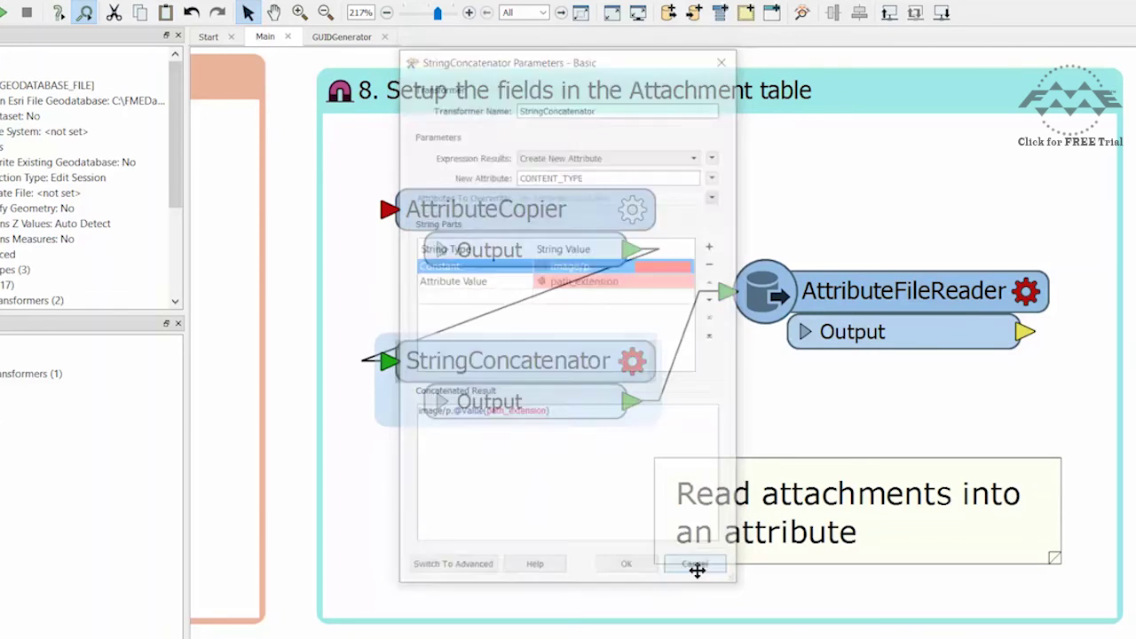
{"action": "double_click", "coordinate": [911, 300]}
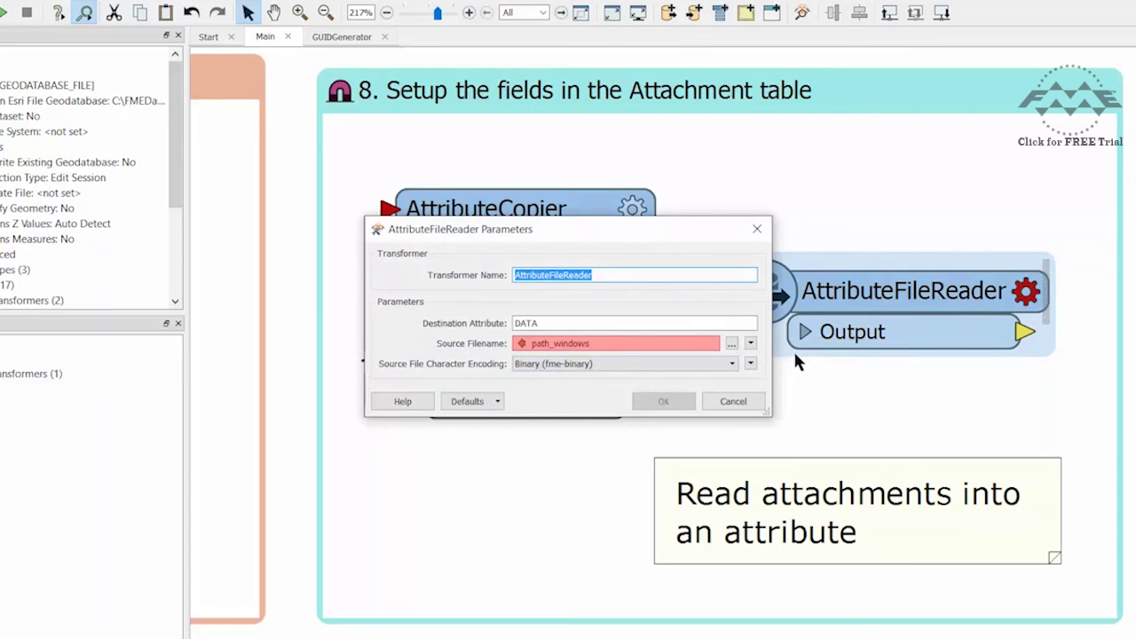
Step: Cancel the AttributeFileReader settings and undo to reconnect Counter_3's output to AttributeCopier
{"action": "left_click", "coordinate": [723, 404]}
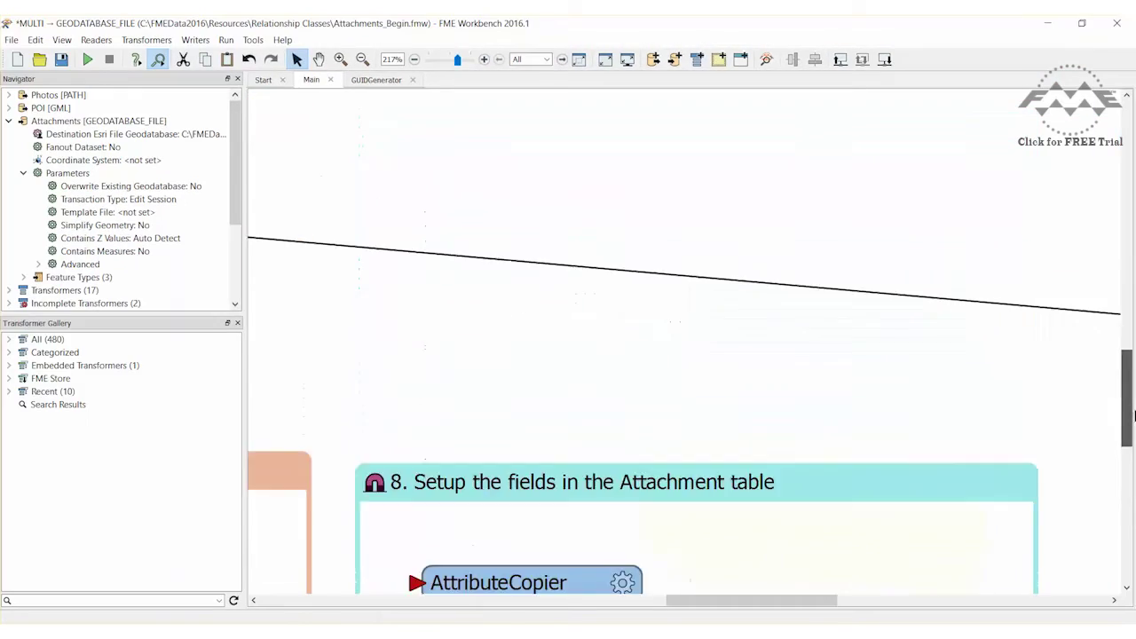
{"action": "scroll", "coordinate": [929, 176], "scroll_direction": "left", "scroll_amount": 5}
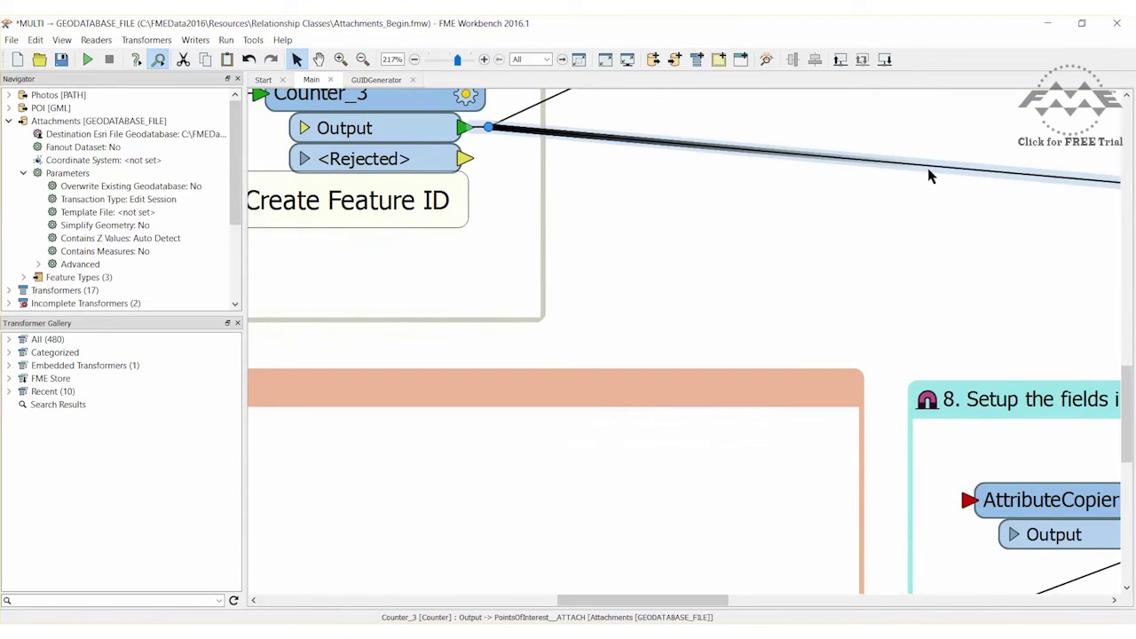
{"action": "key", "text": "ctrl+z"}
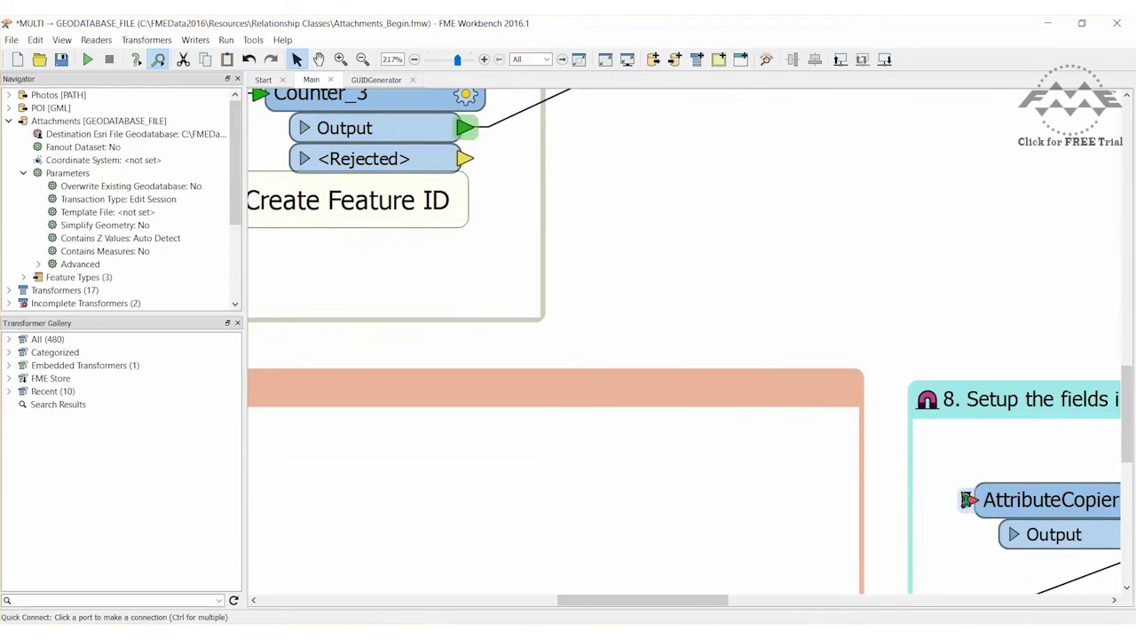
{"action": "key", "text": "ctrl+z"}
Step: Feed AttributeFileReader's output into the PointsOfInterest__ATTACH writer and run the workspace
{"action": "left_click", "coordinate": [588, 66]}
{"action": "left_click", "coordinate": [341, 60]}
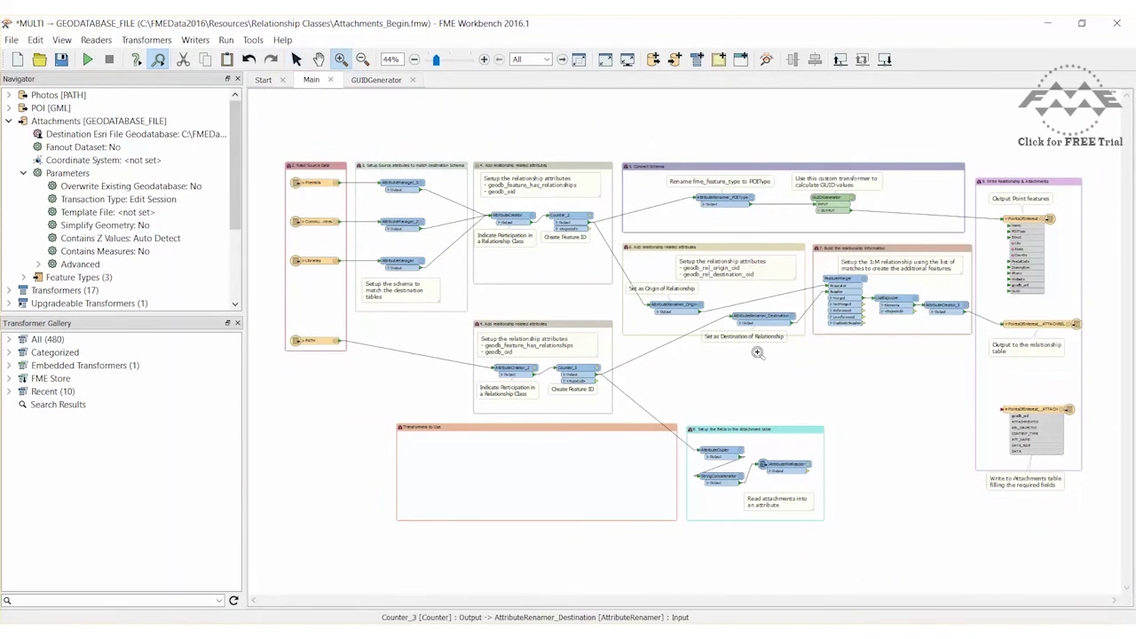
{"action": "left_click_drag", "start_coordinate": [1079, 380], "coordinate": [724, 547]}
{"action": "left_click", "coordinate": [297, 59]}
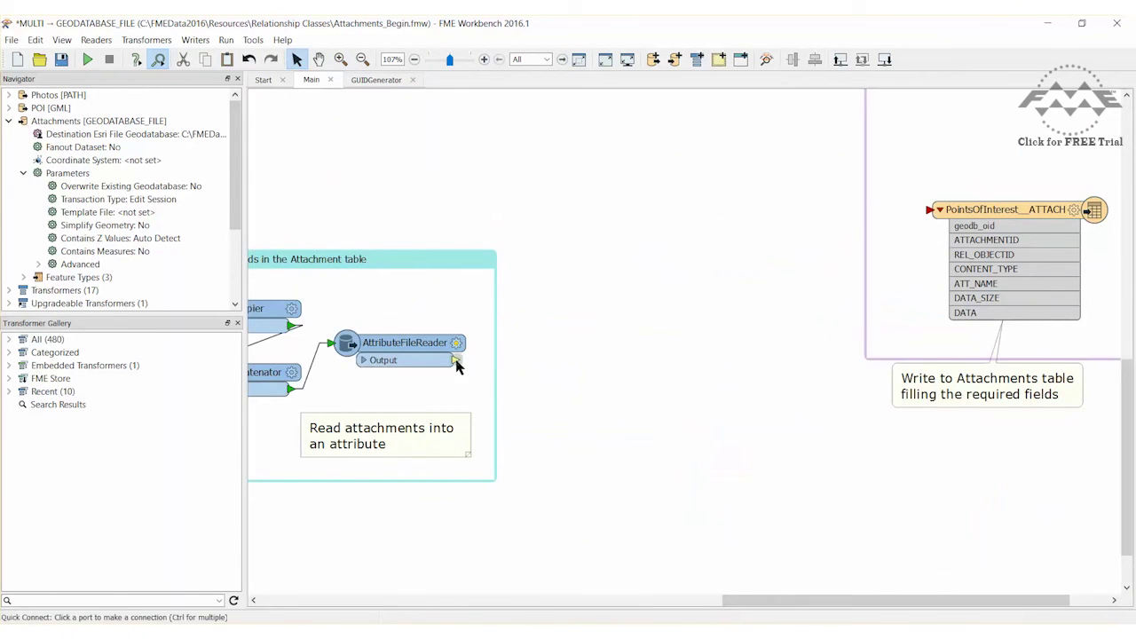
{"action": "left_click", "coordinate": [927, 213]}
{"action": "left_click", "coordinate": [578, 60]}
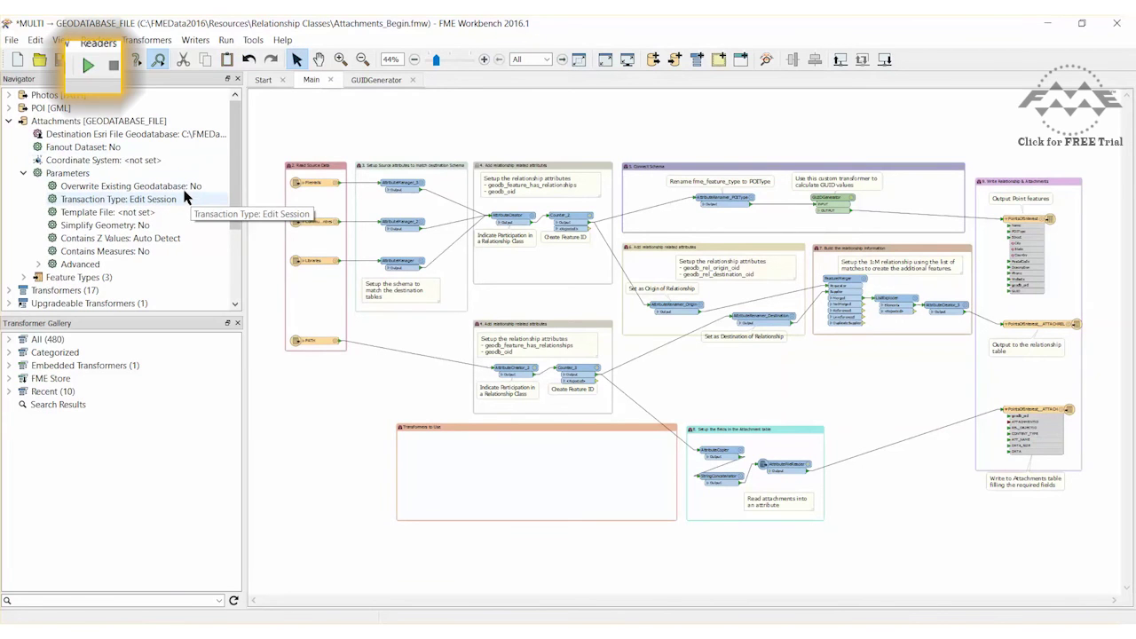
{"action": "left_click", "coordinate": [87, 66]}
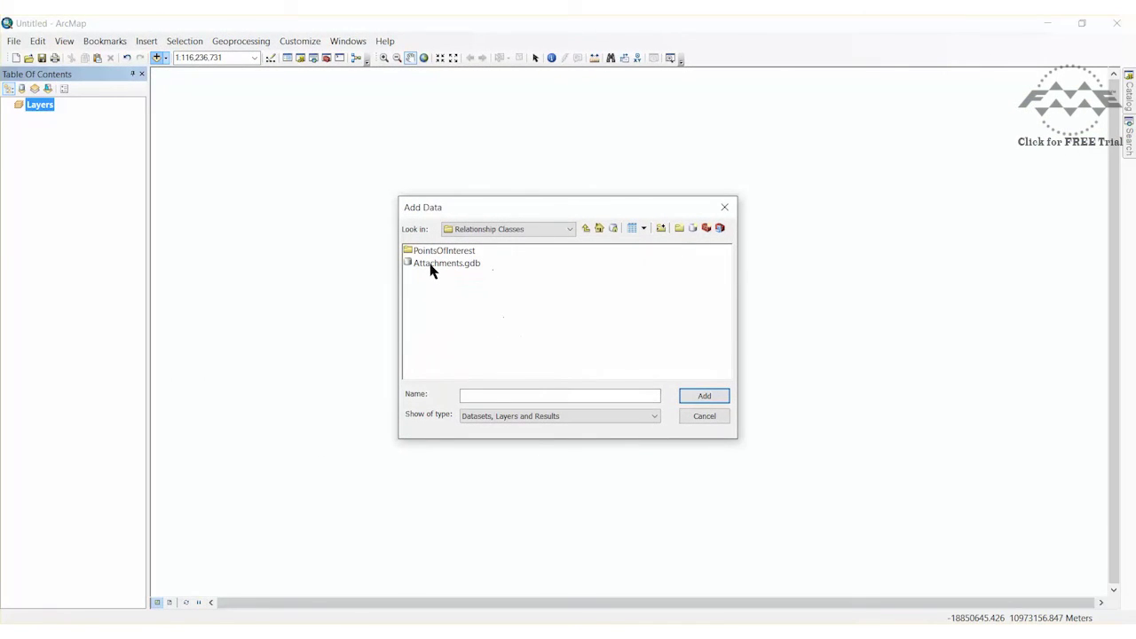
Step: Add the City points from Attachments.gdb and show feature 12's HTML pop-up with attachments
{"action": "double_click", "coordinate": [431, 263]}
{"action": "left_click", "coordinate": [423, 253]}
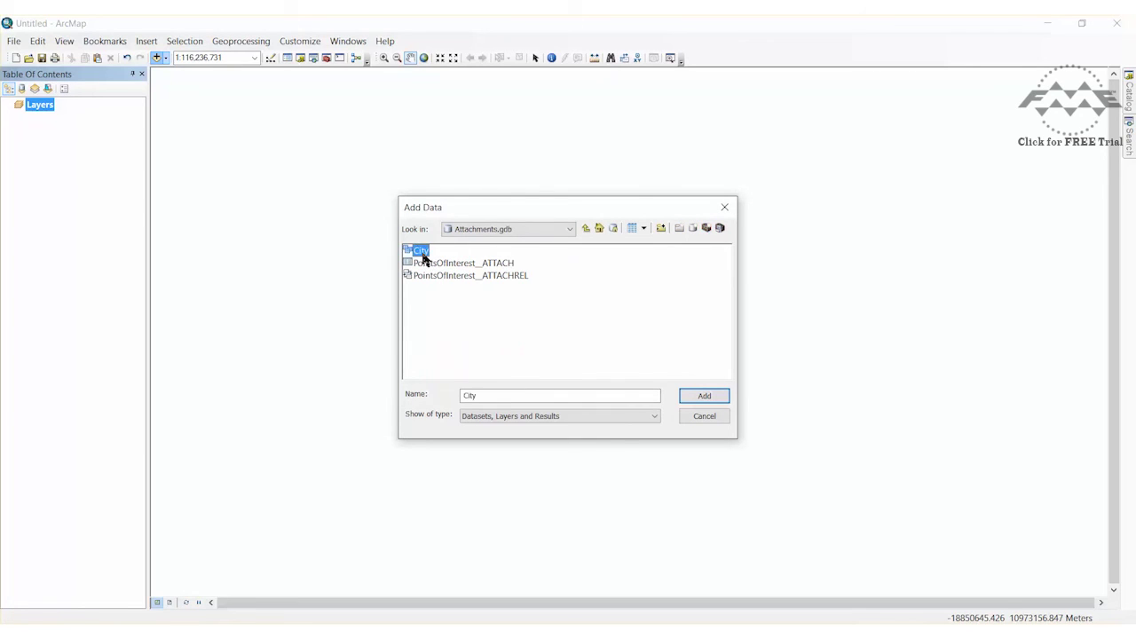
{"action": "left_click", "coordinate": [688, 395]}
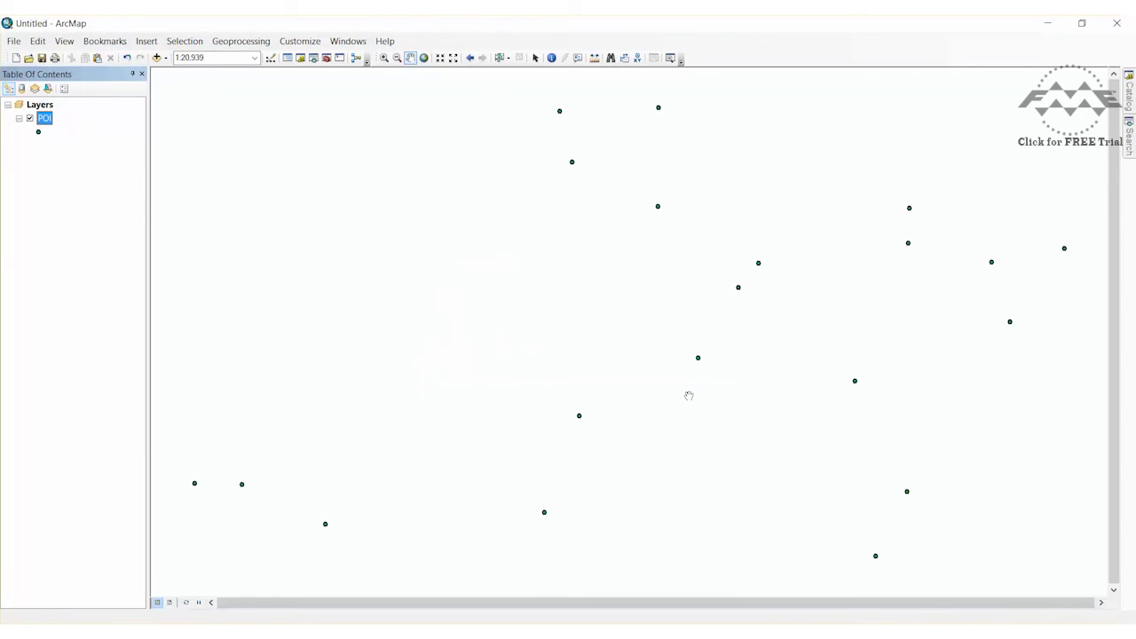
{"action": "left_click", "coordinate": [578, 57]}
{"action": "left_click", "coordinate": [194, 483]}
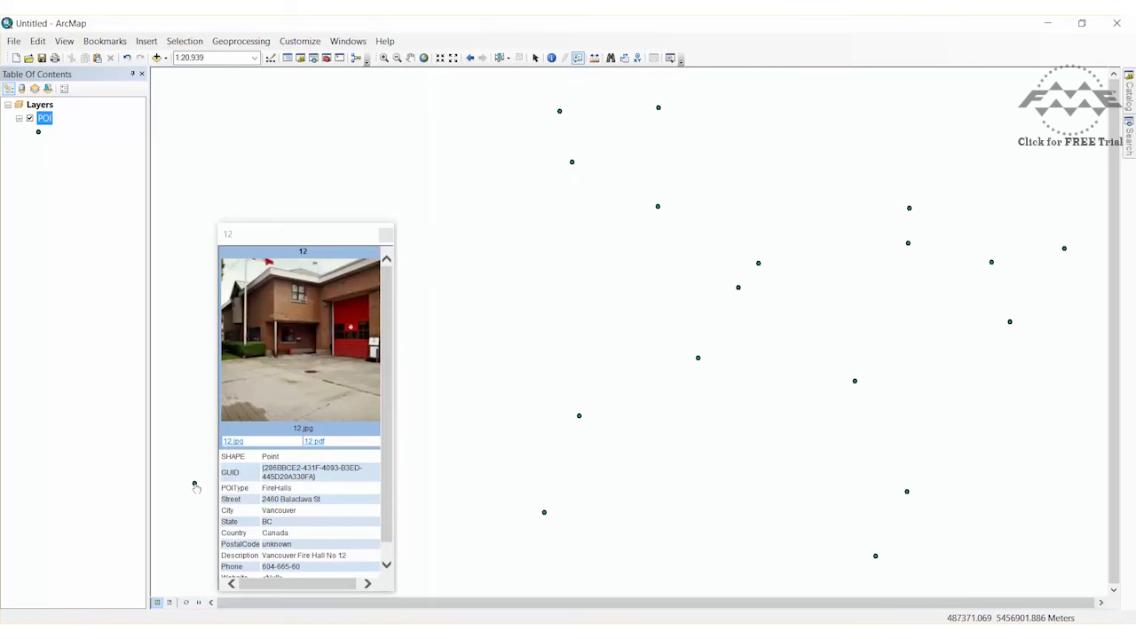